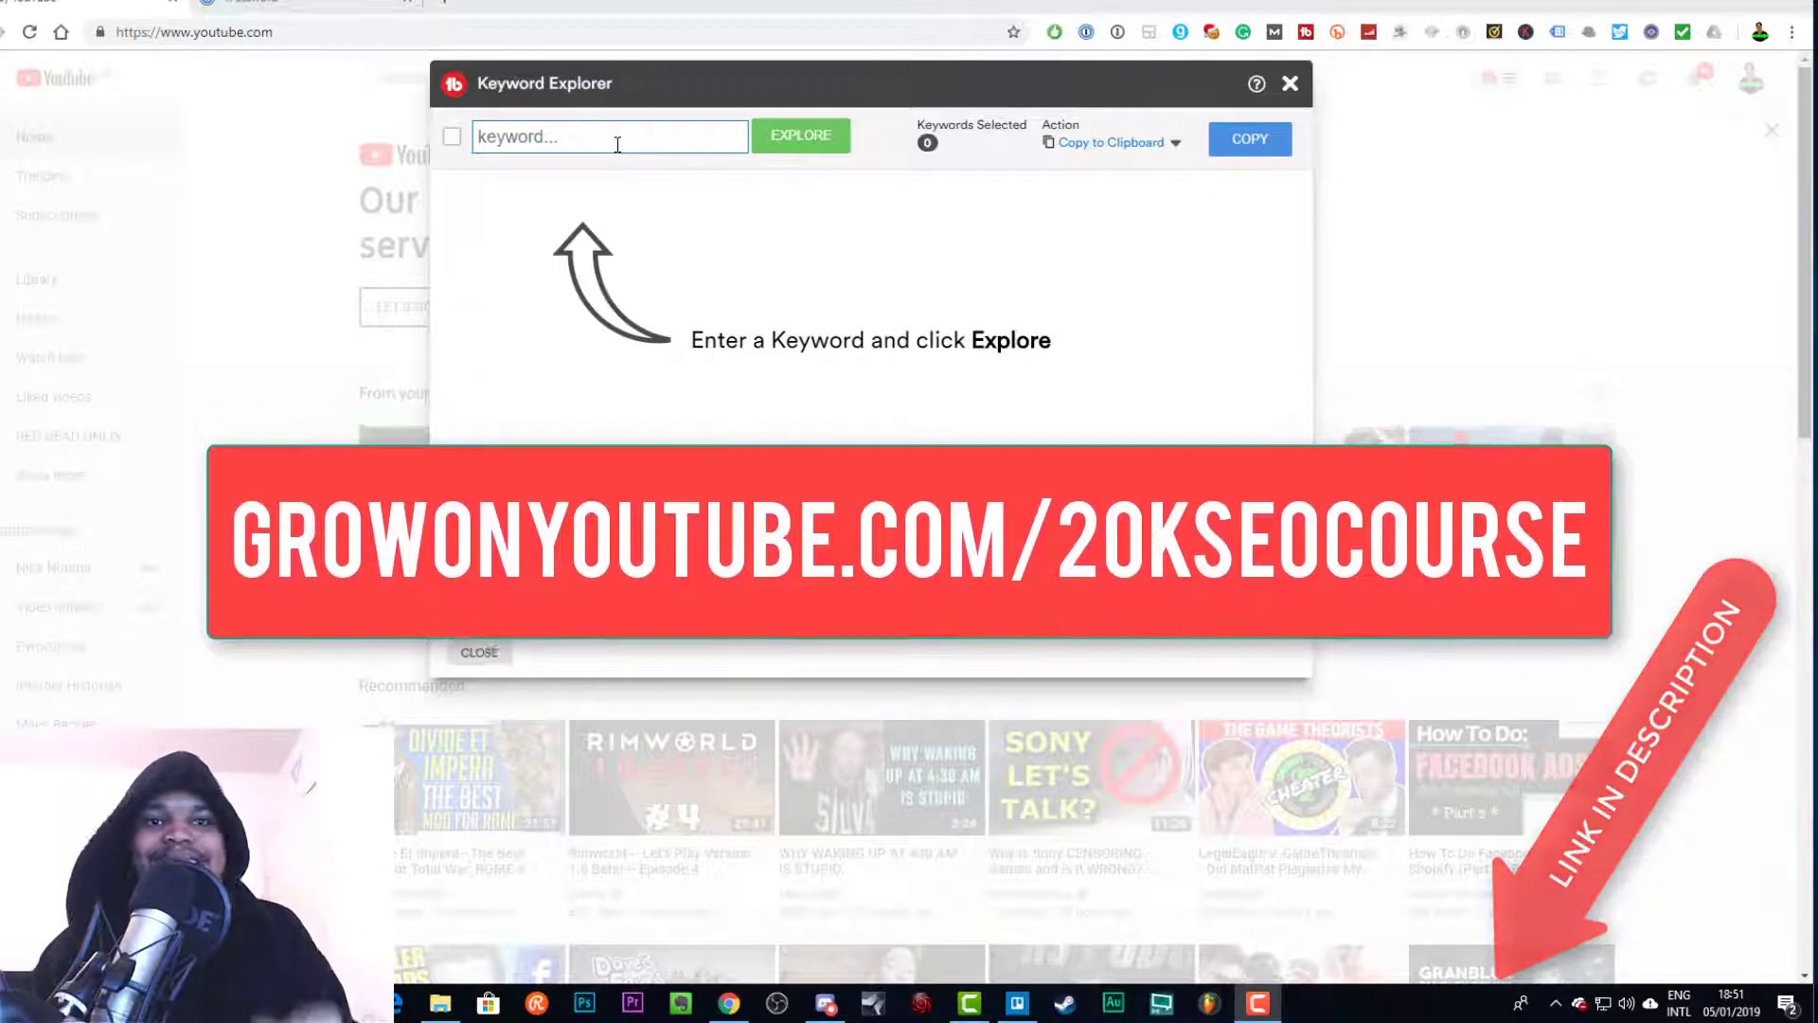
Replace 'gta online' with 'fallout 76' and explore 'fallout 76 funny moments' (Very Bad, 5/100).
click(561, 141)
text(gta online funny moments)
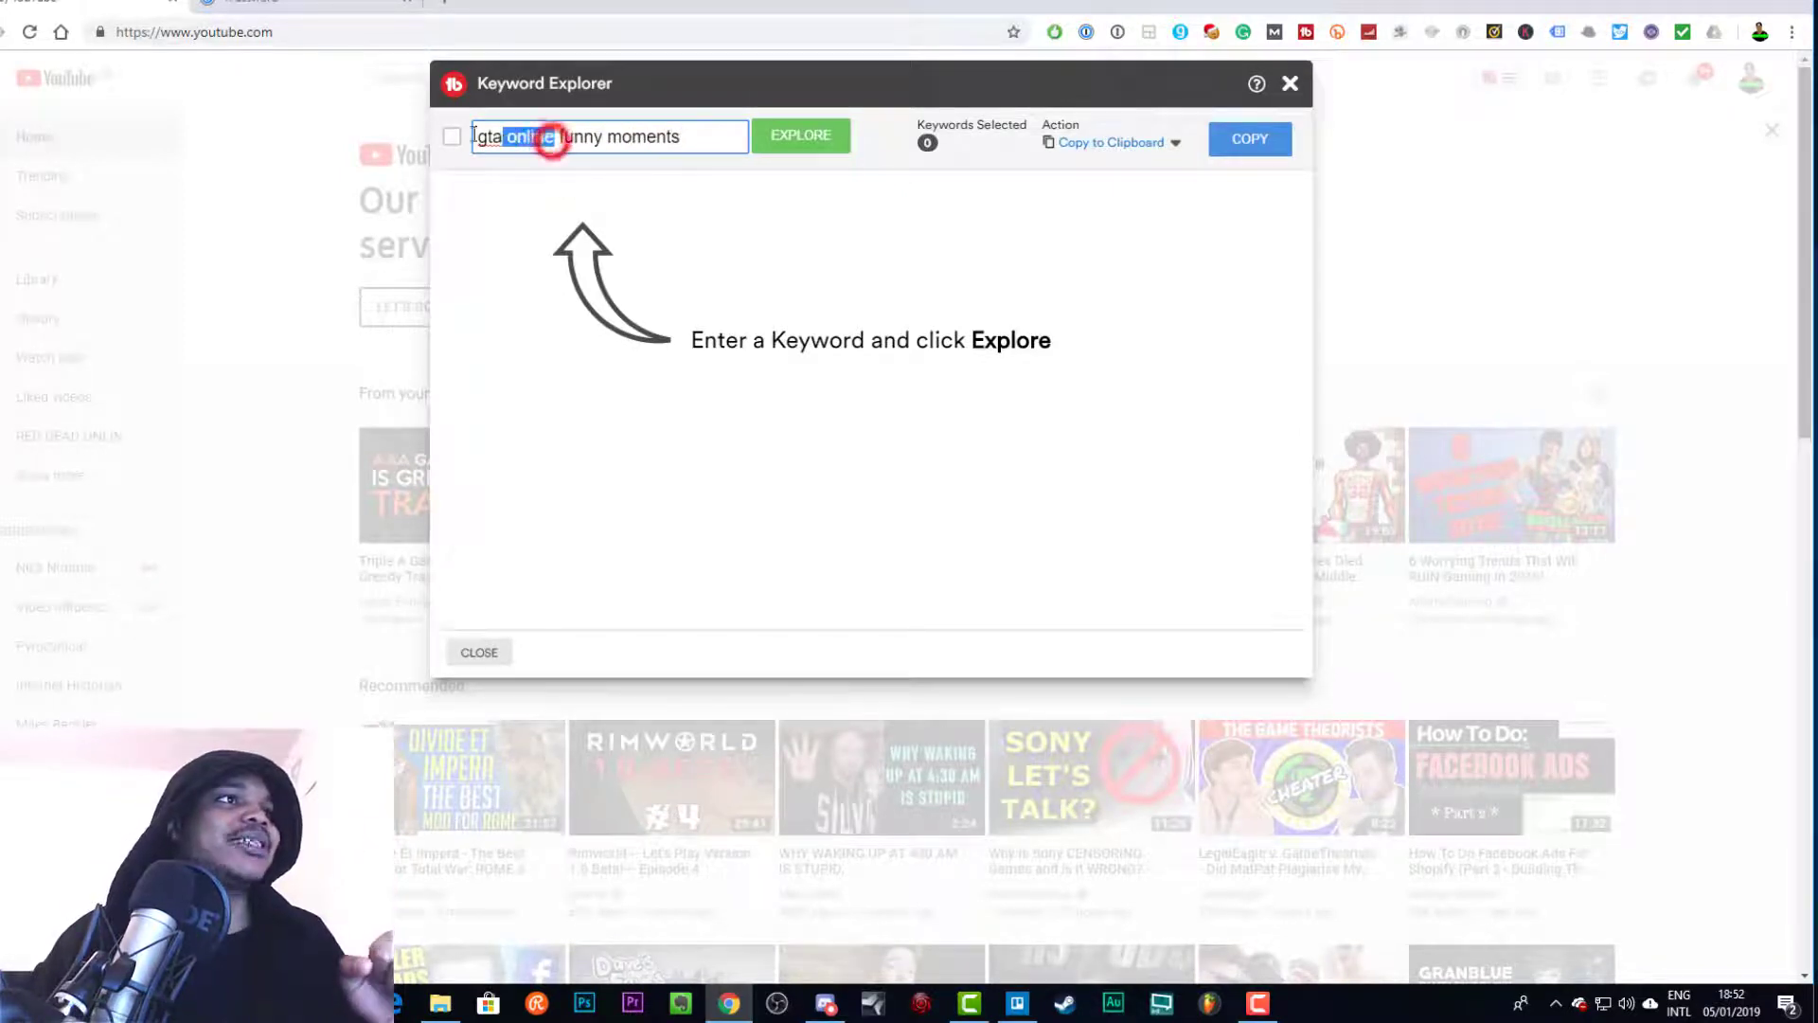
drag(554, 142, 459, 143)
text(fallout 76)
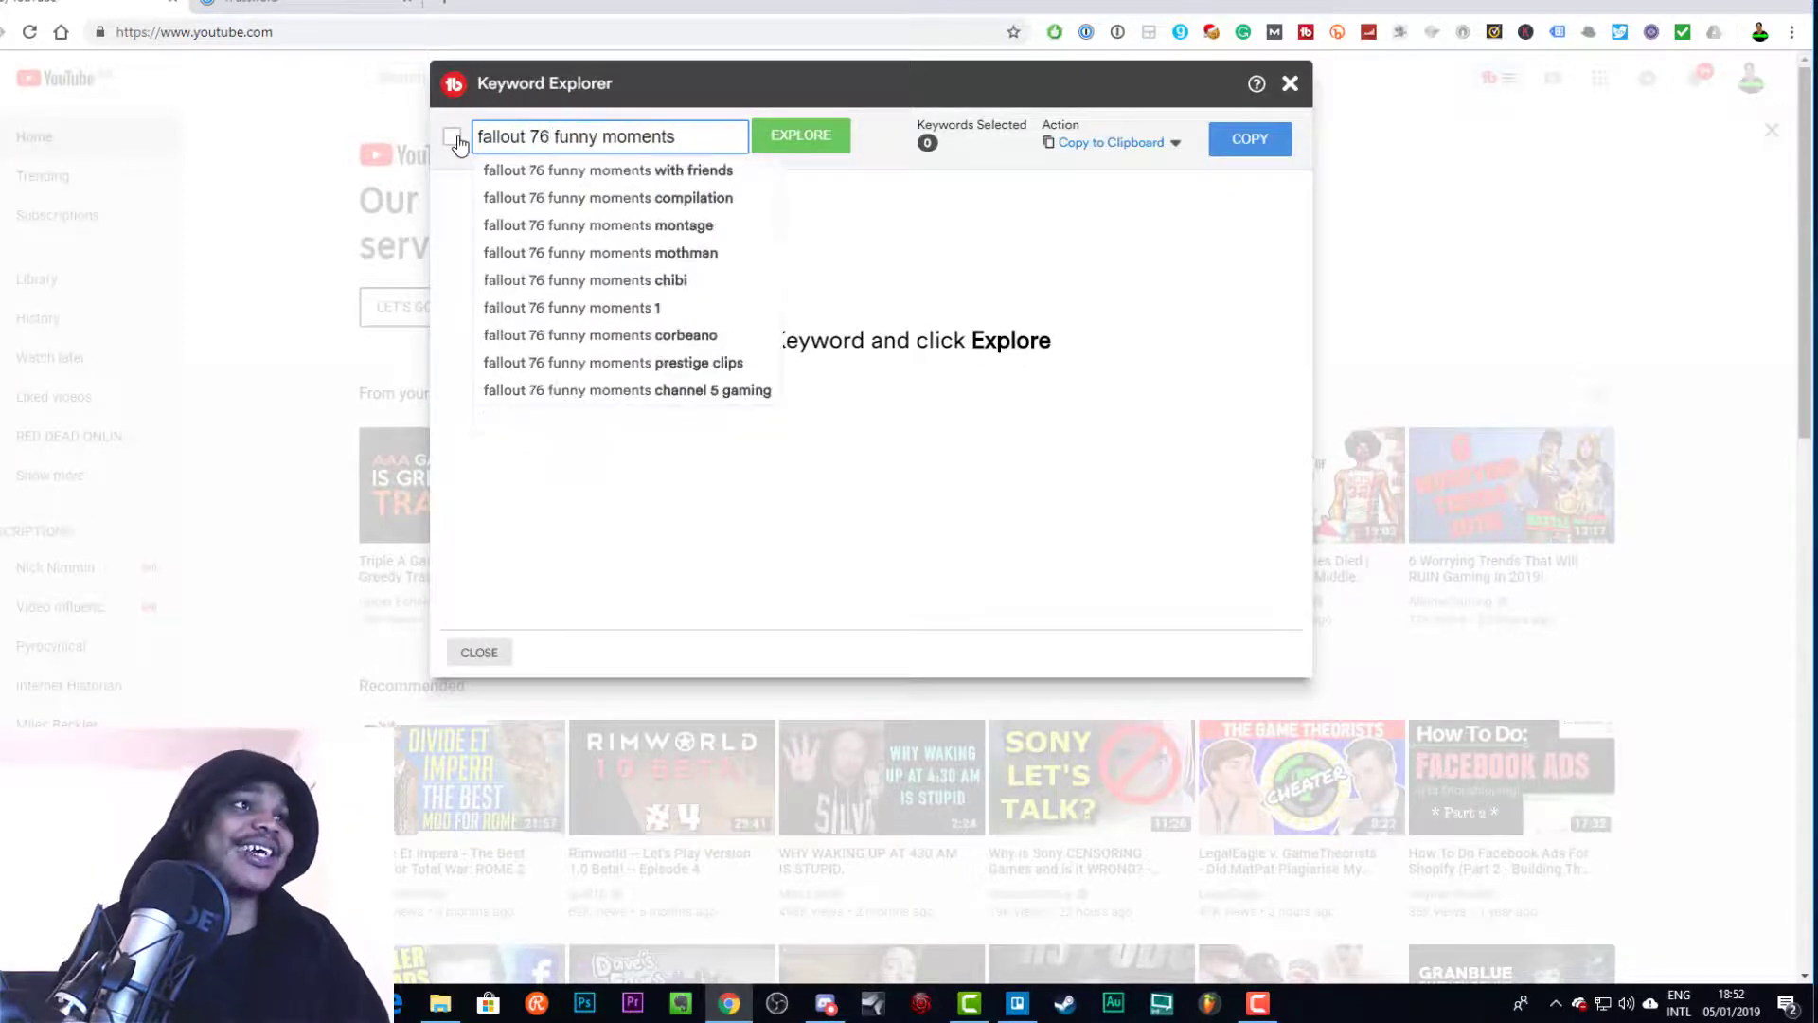
key(Return)
click(453, 137)
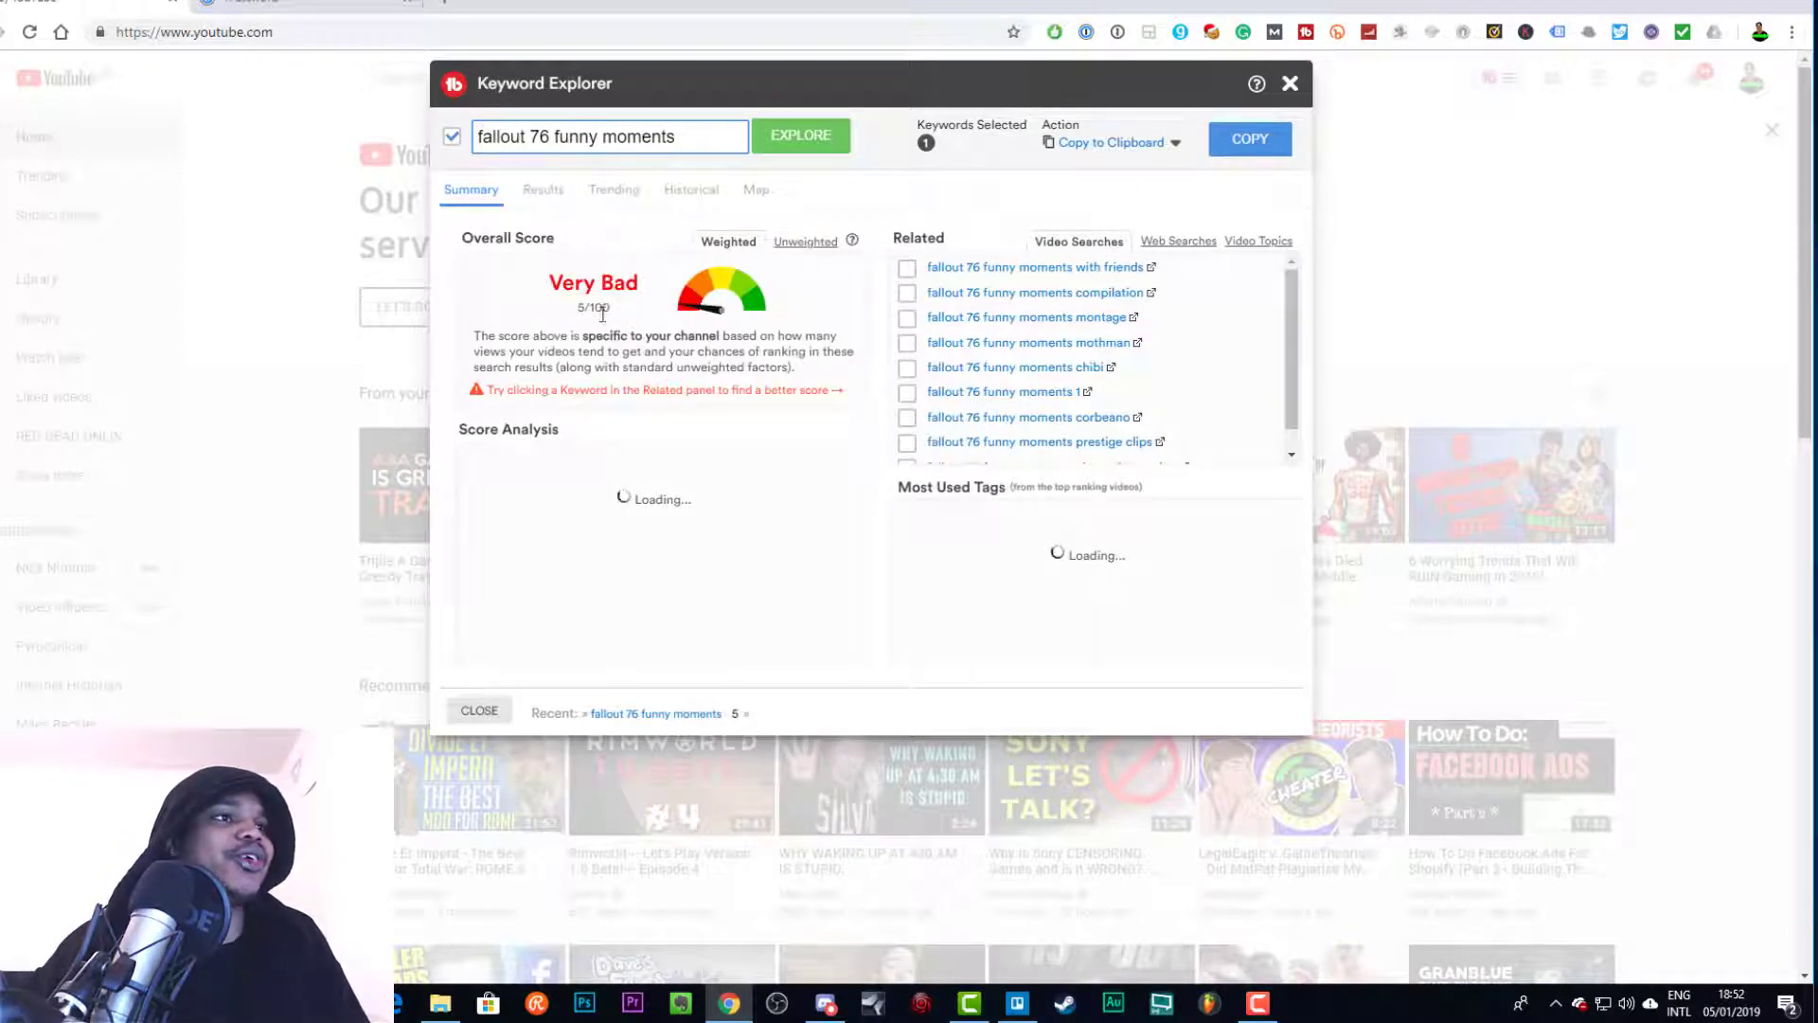
drag(706, 136, 663, 138)
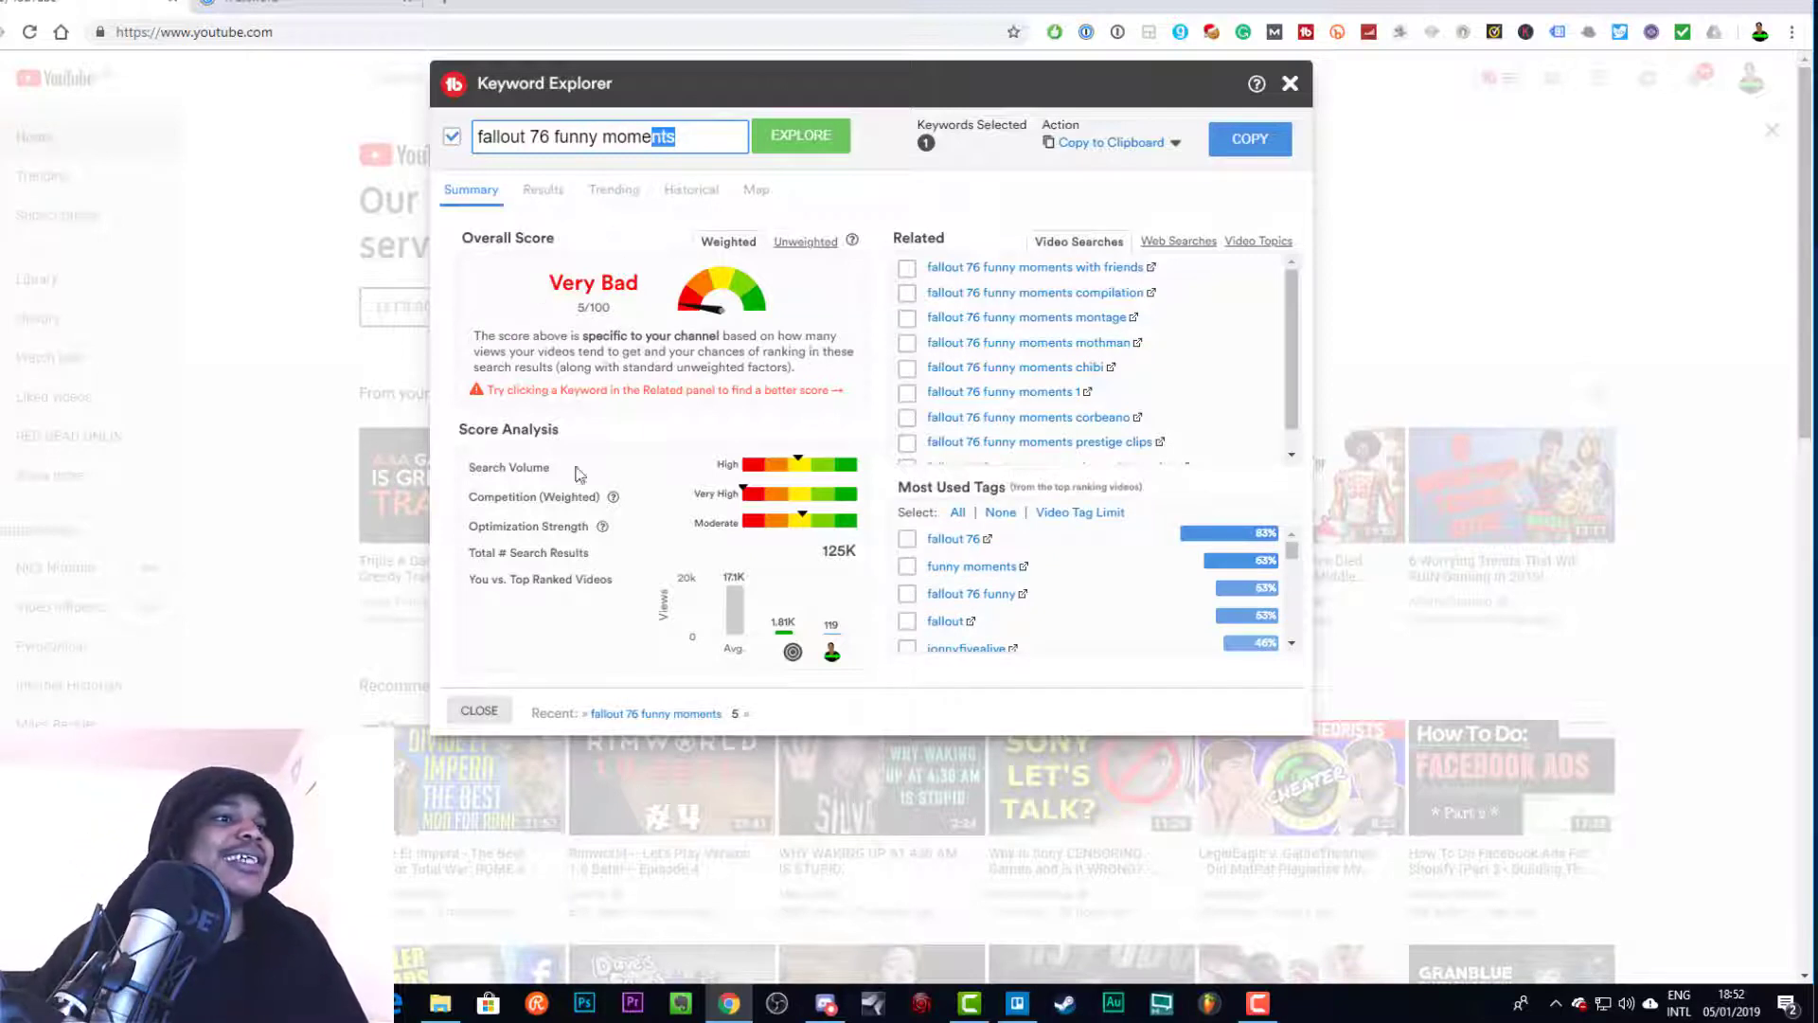
shift+click(554, 136)
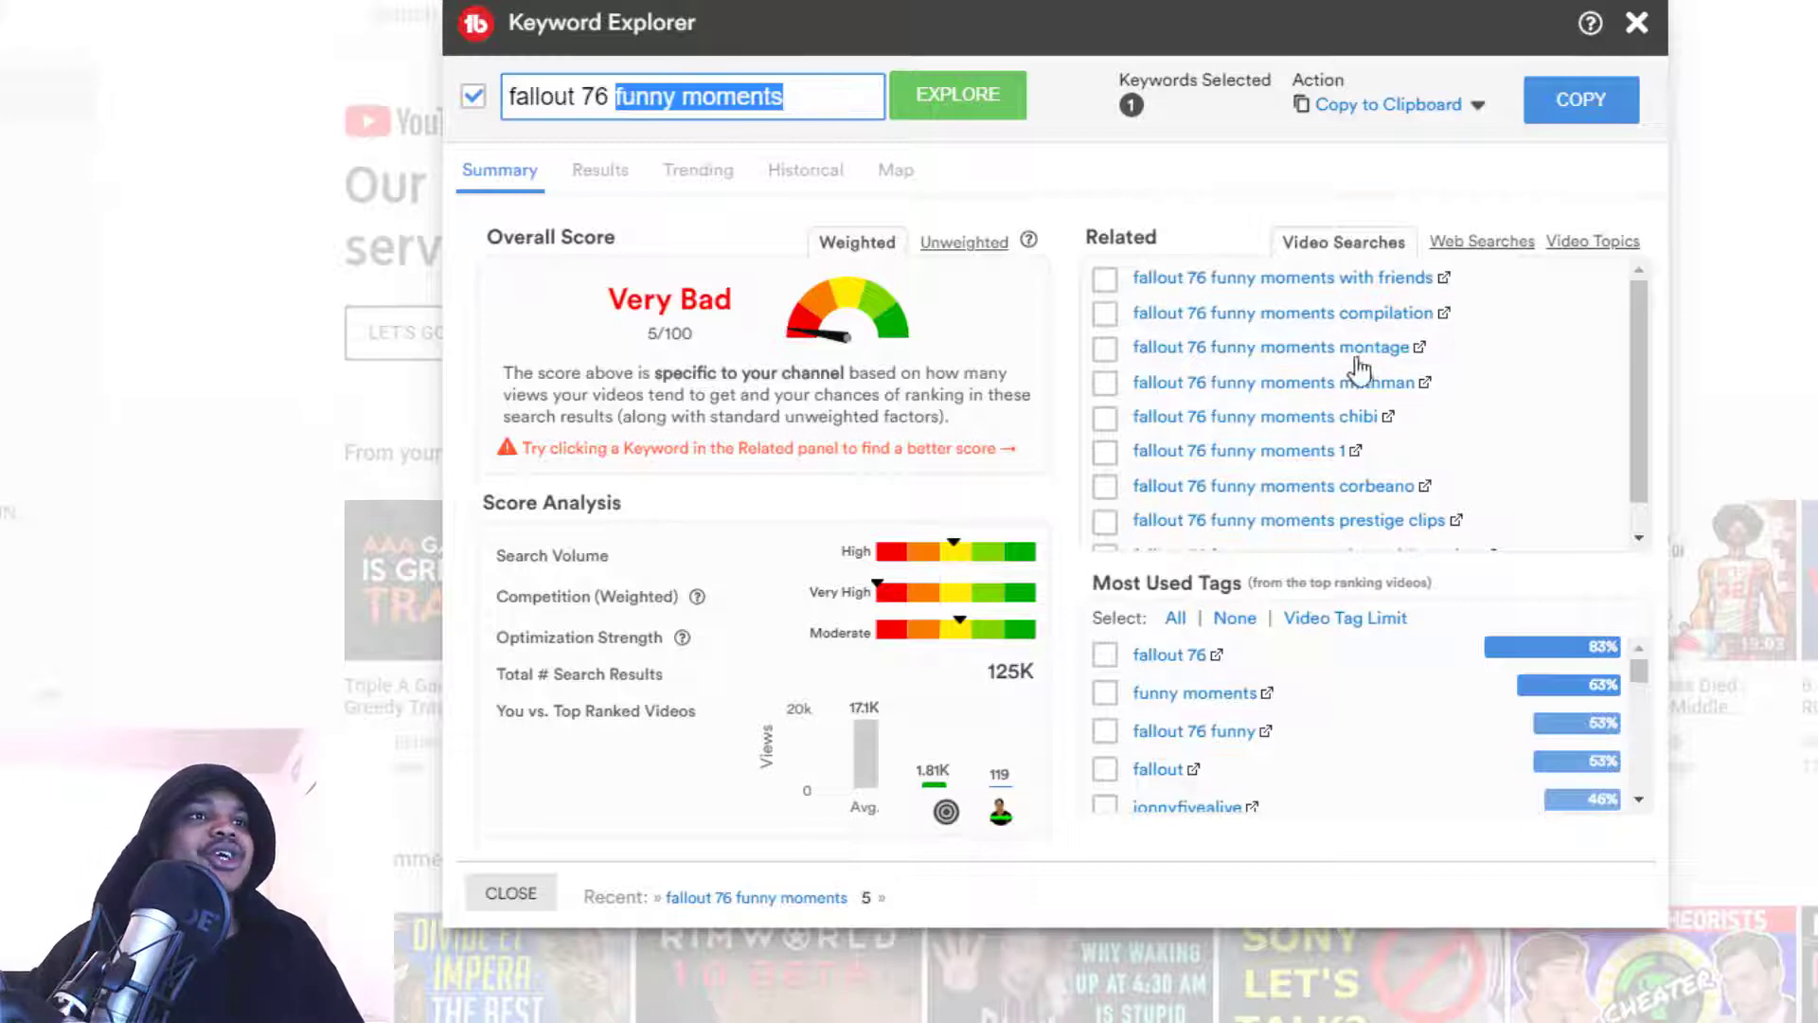
click(751, 99)
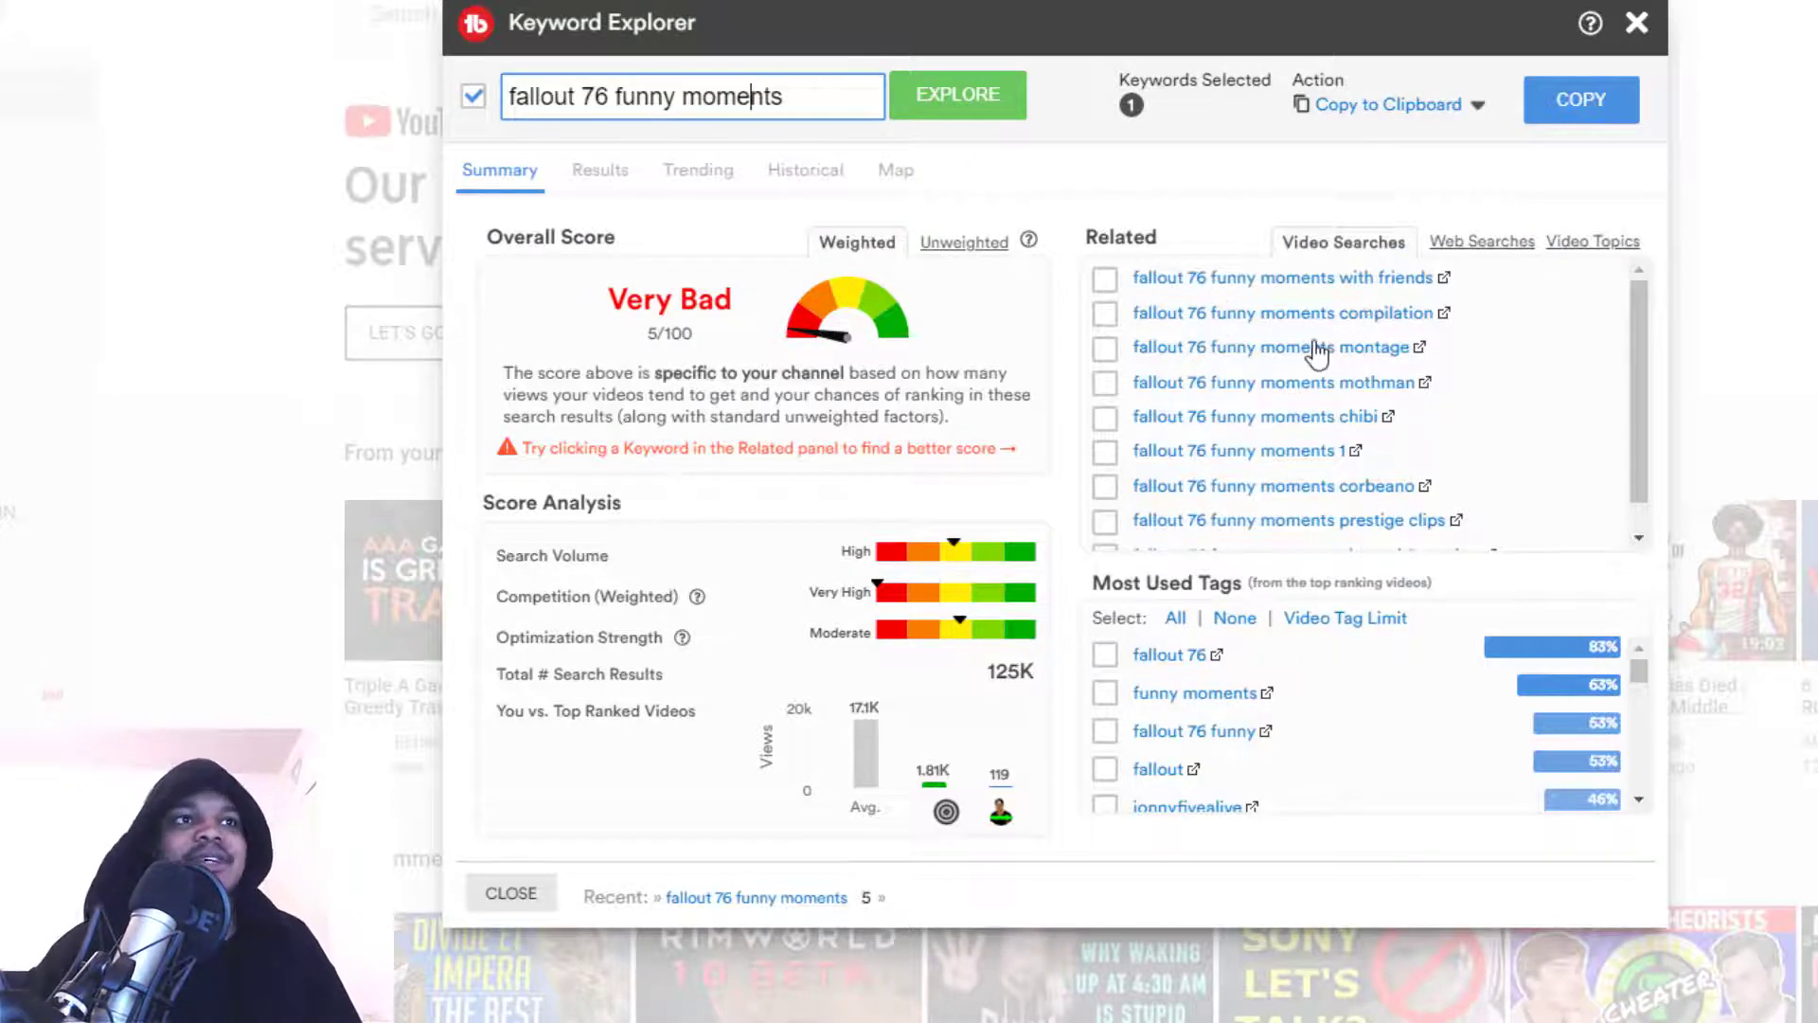
scroll(1357, 412, down, 1)
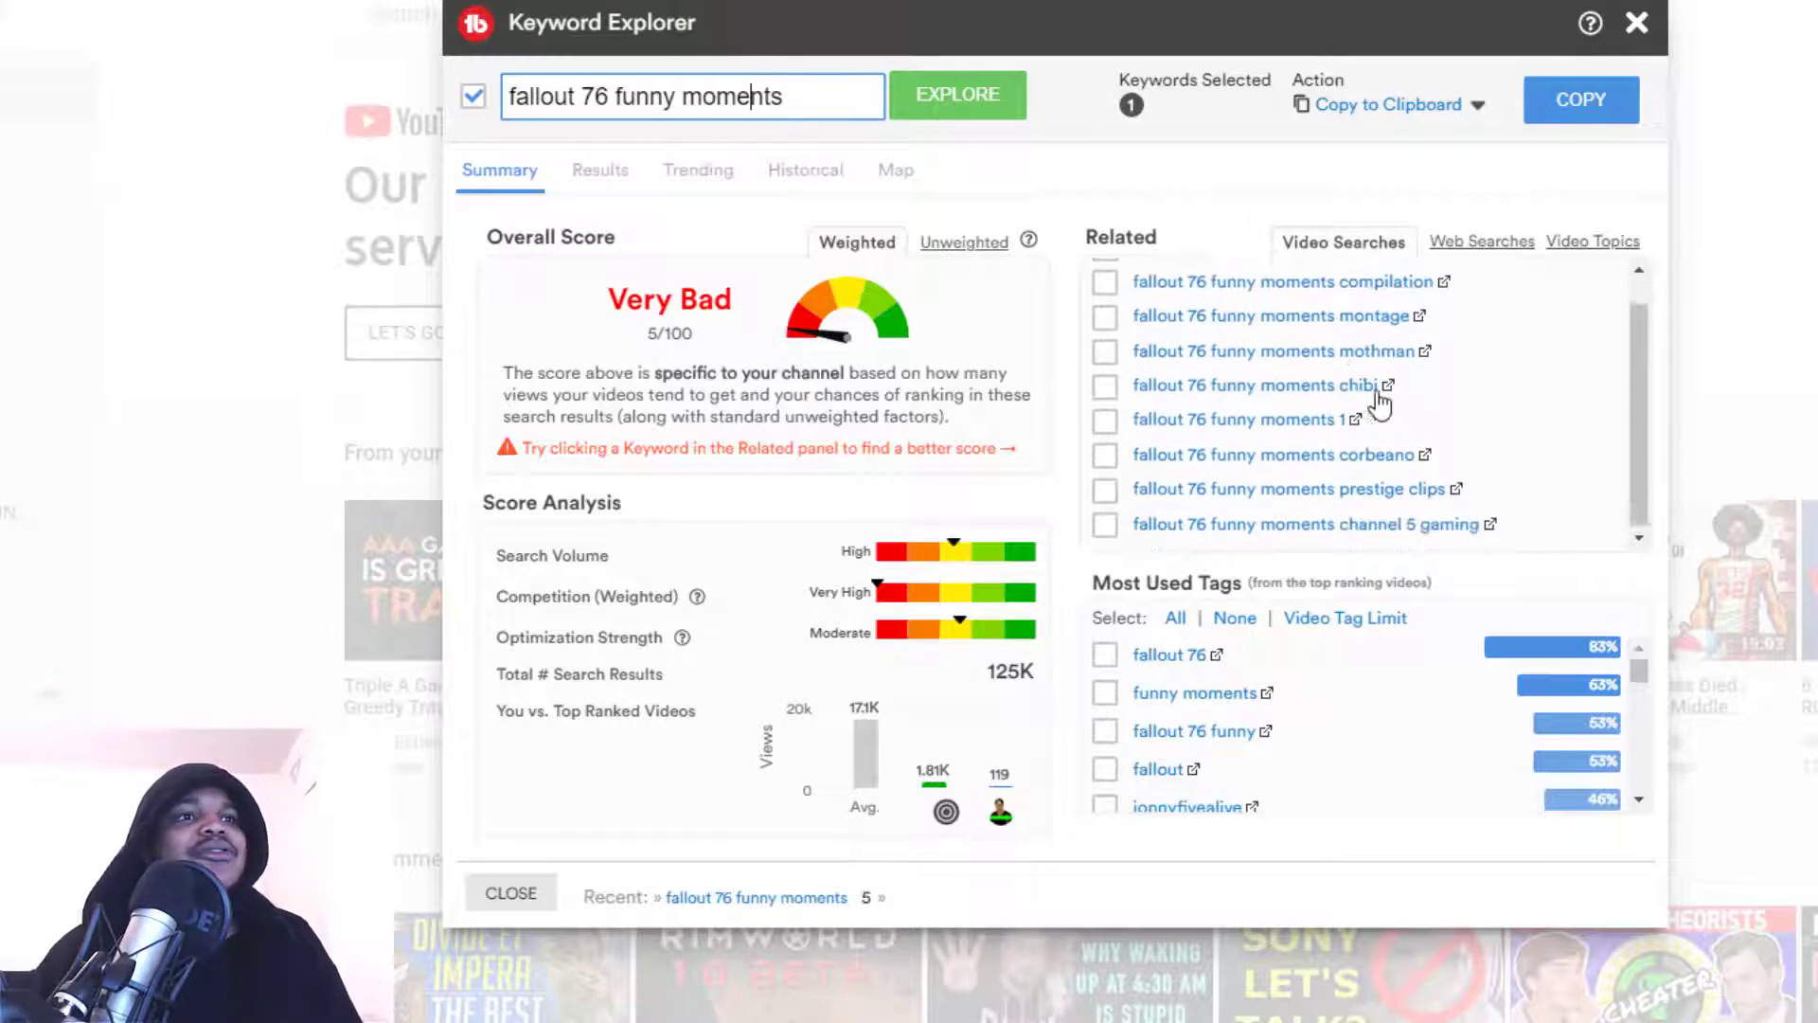
scroll(1448, 442, up, 1)
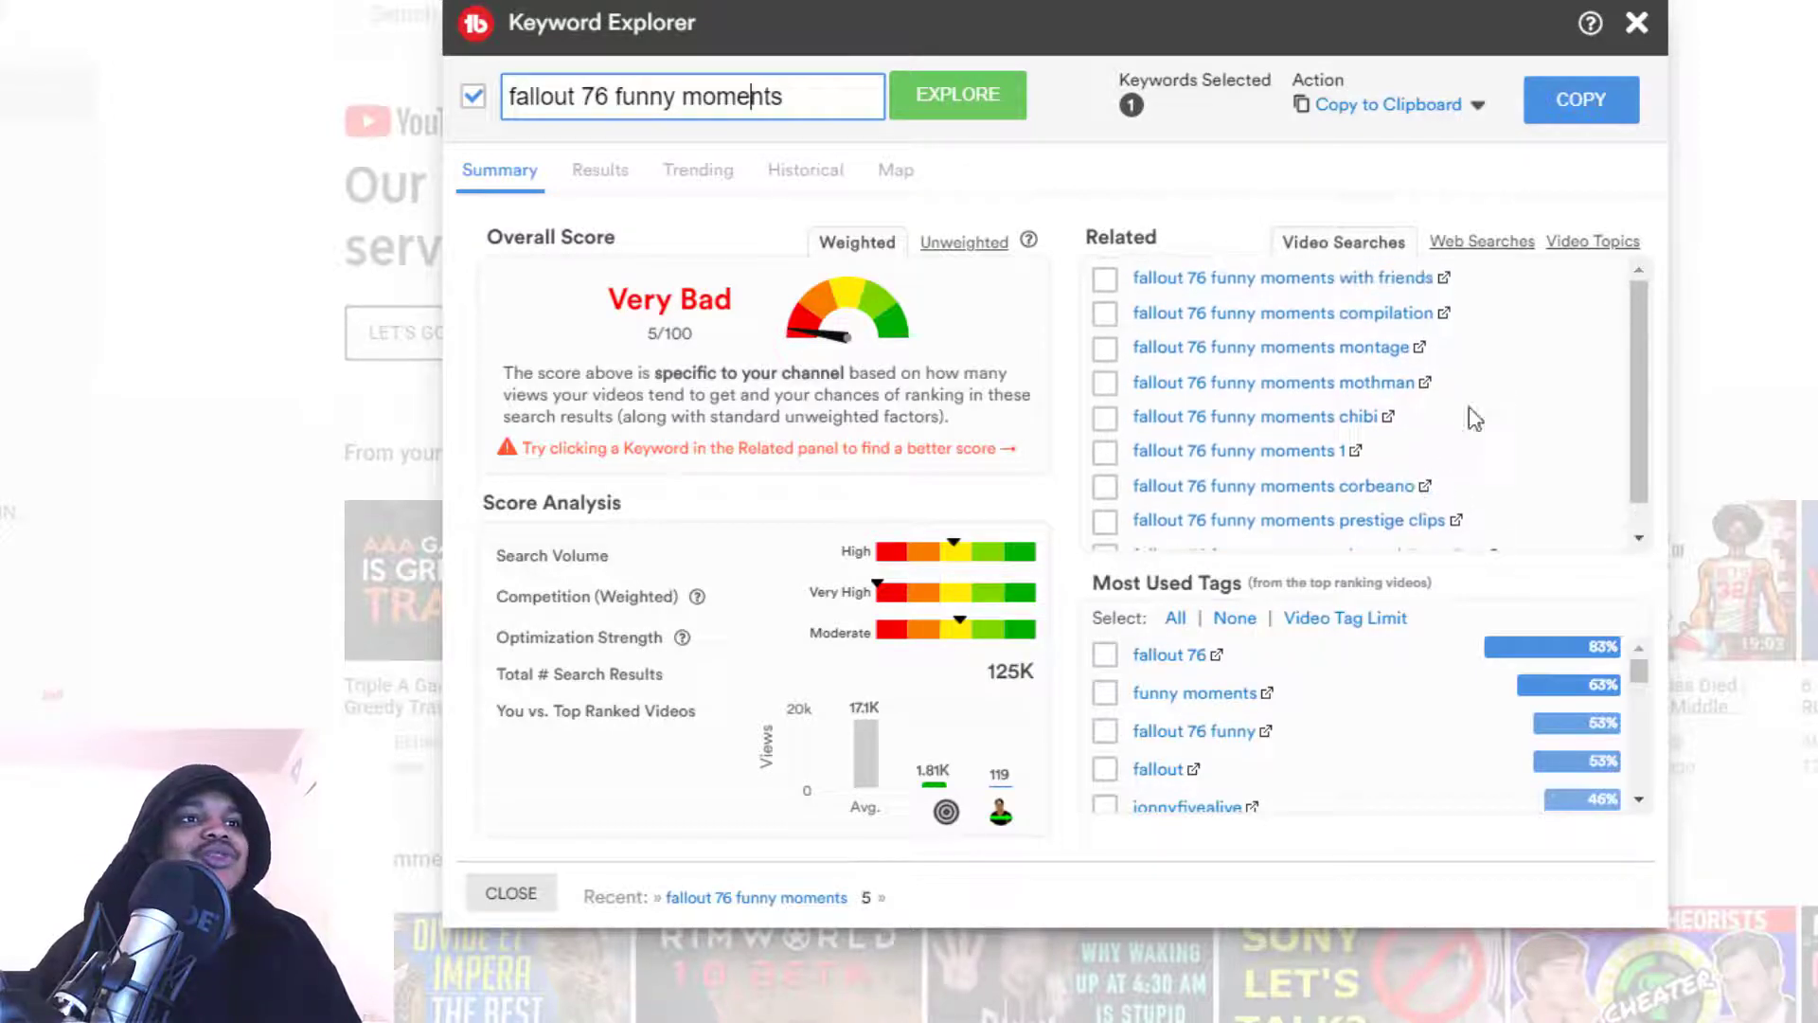
right_click(1260, 282)
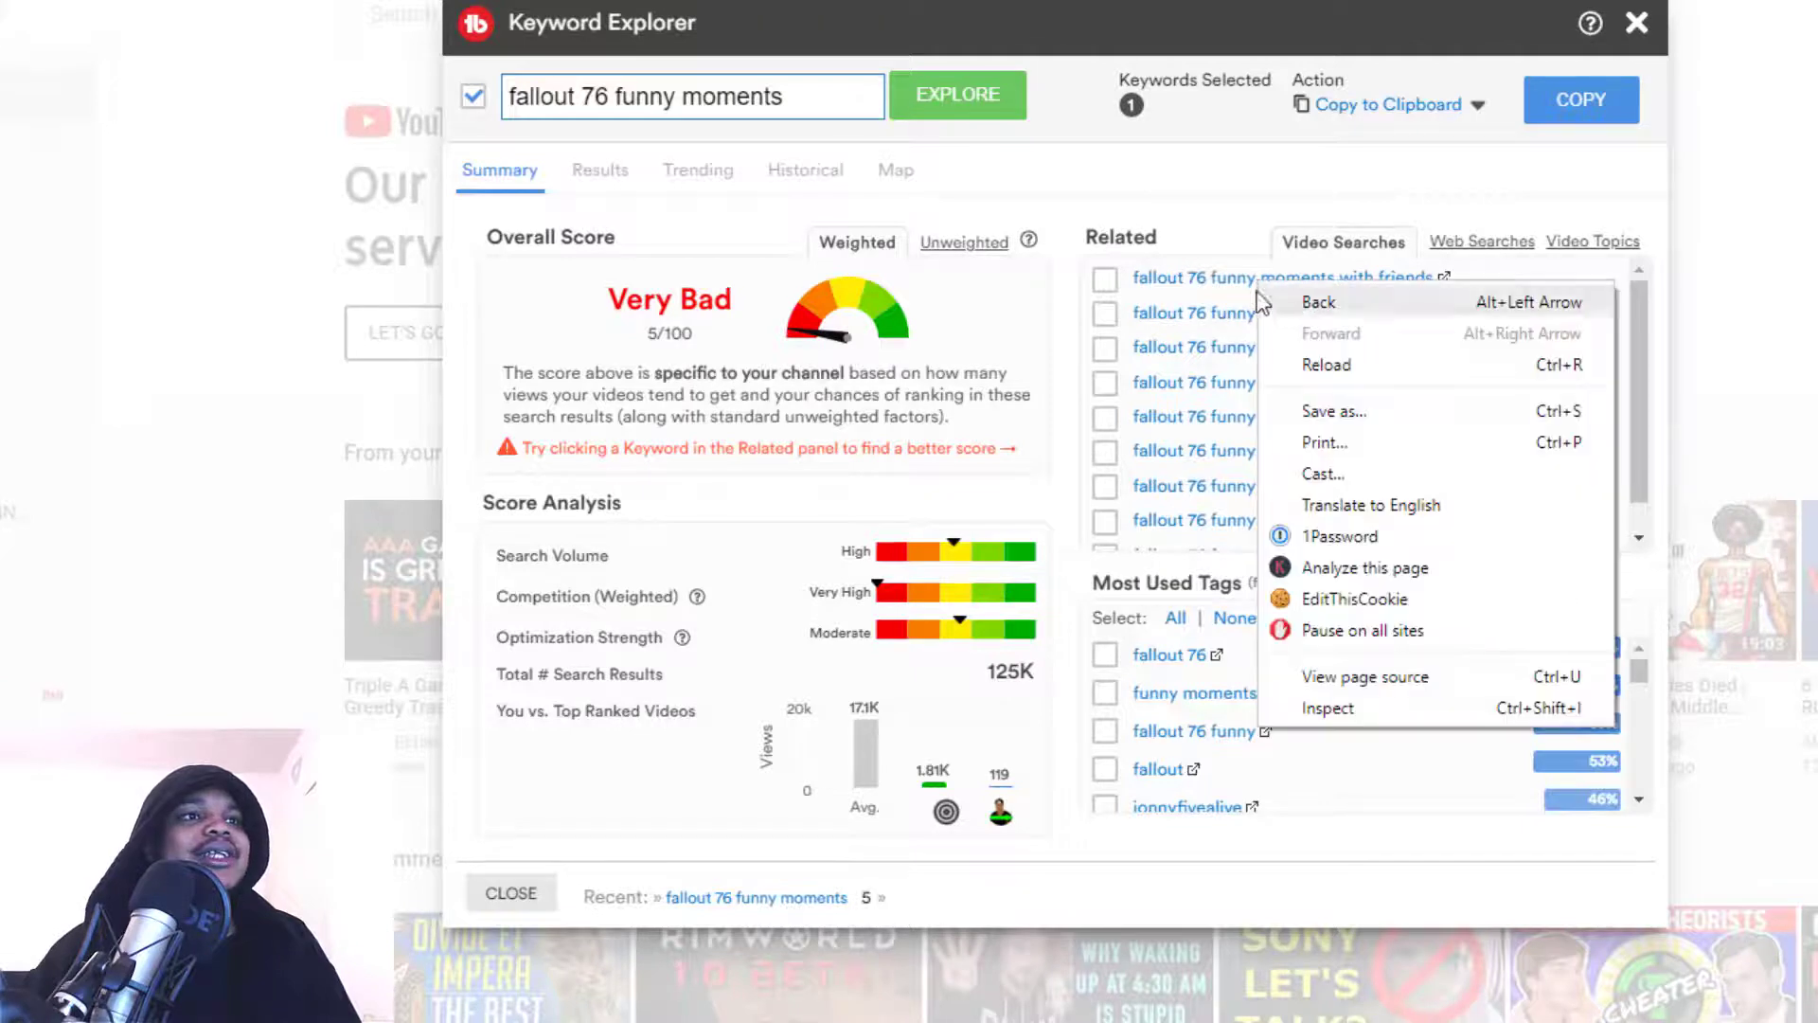
click(1351, 207)
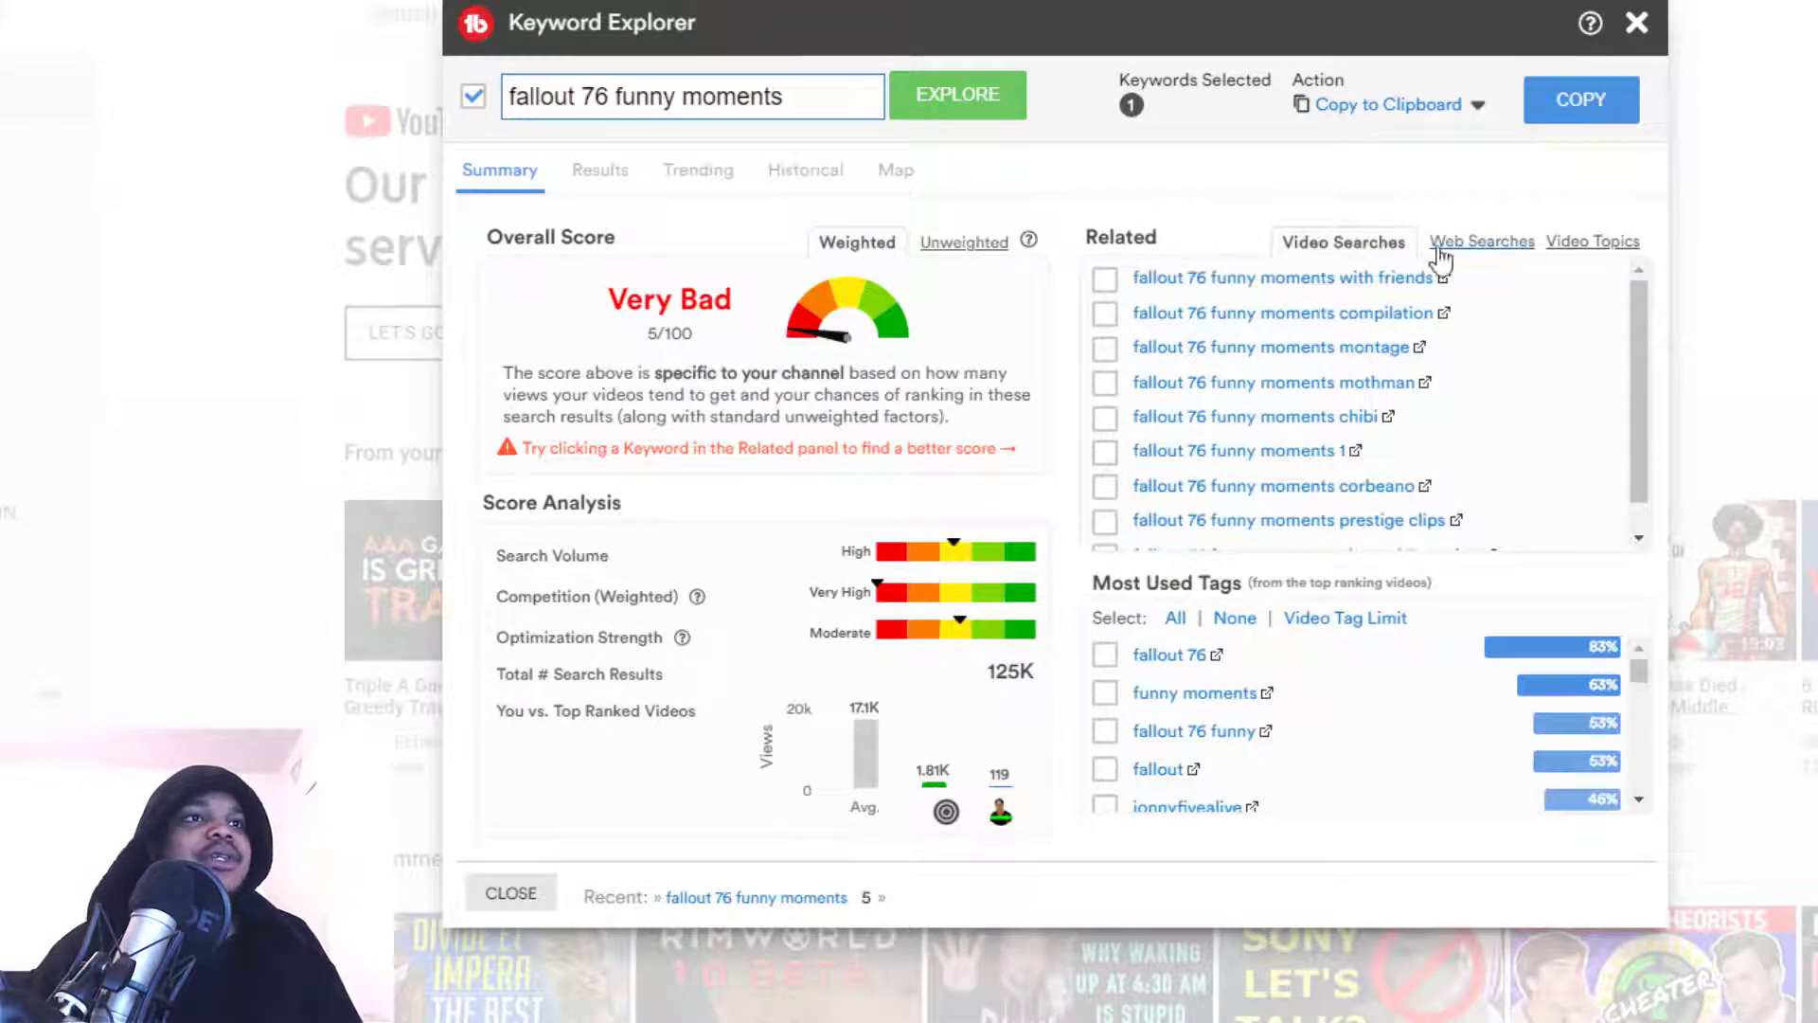
Explore the related 'fallout 76 funny moments with friends', then delete ' with friends' from the keyword.
click(1384, 280)
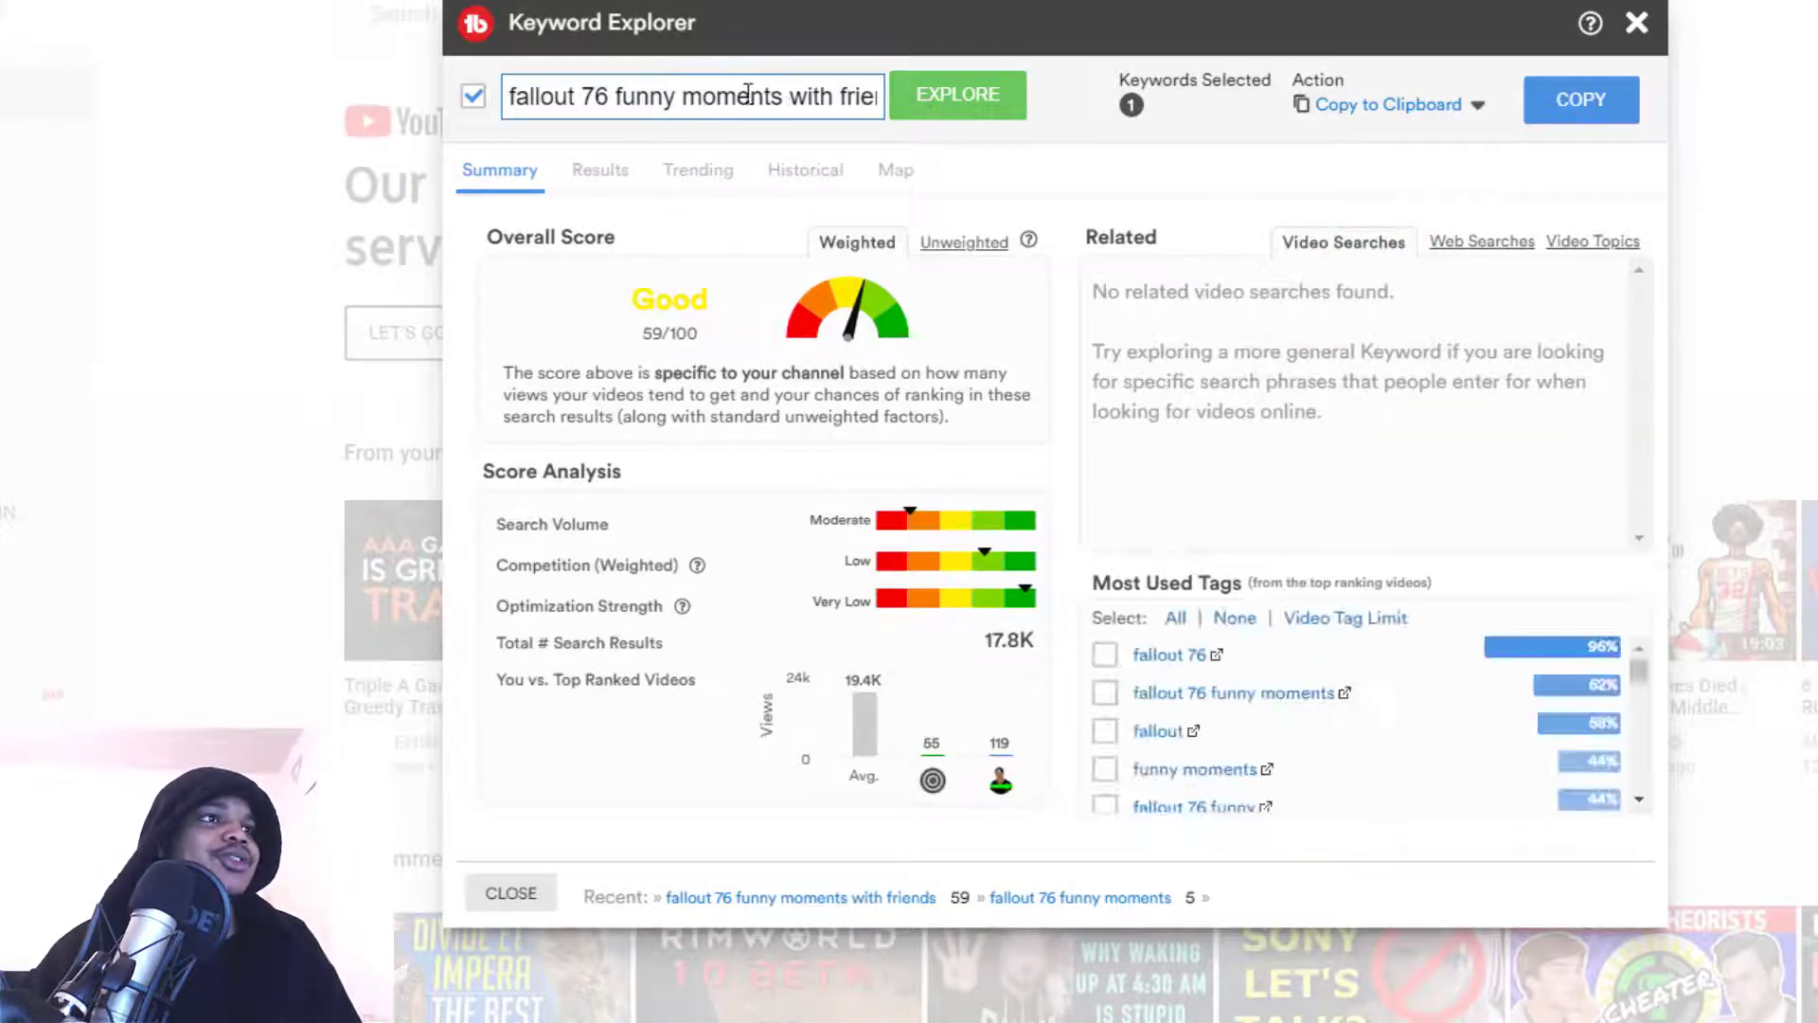
drag(742, 97, 900, 114)
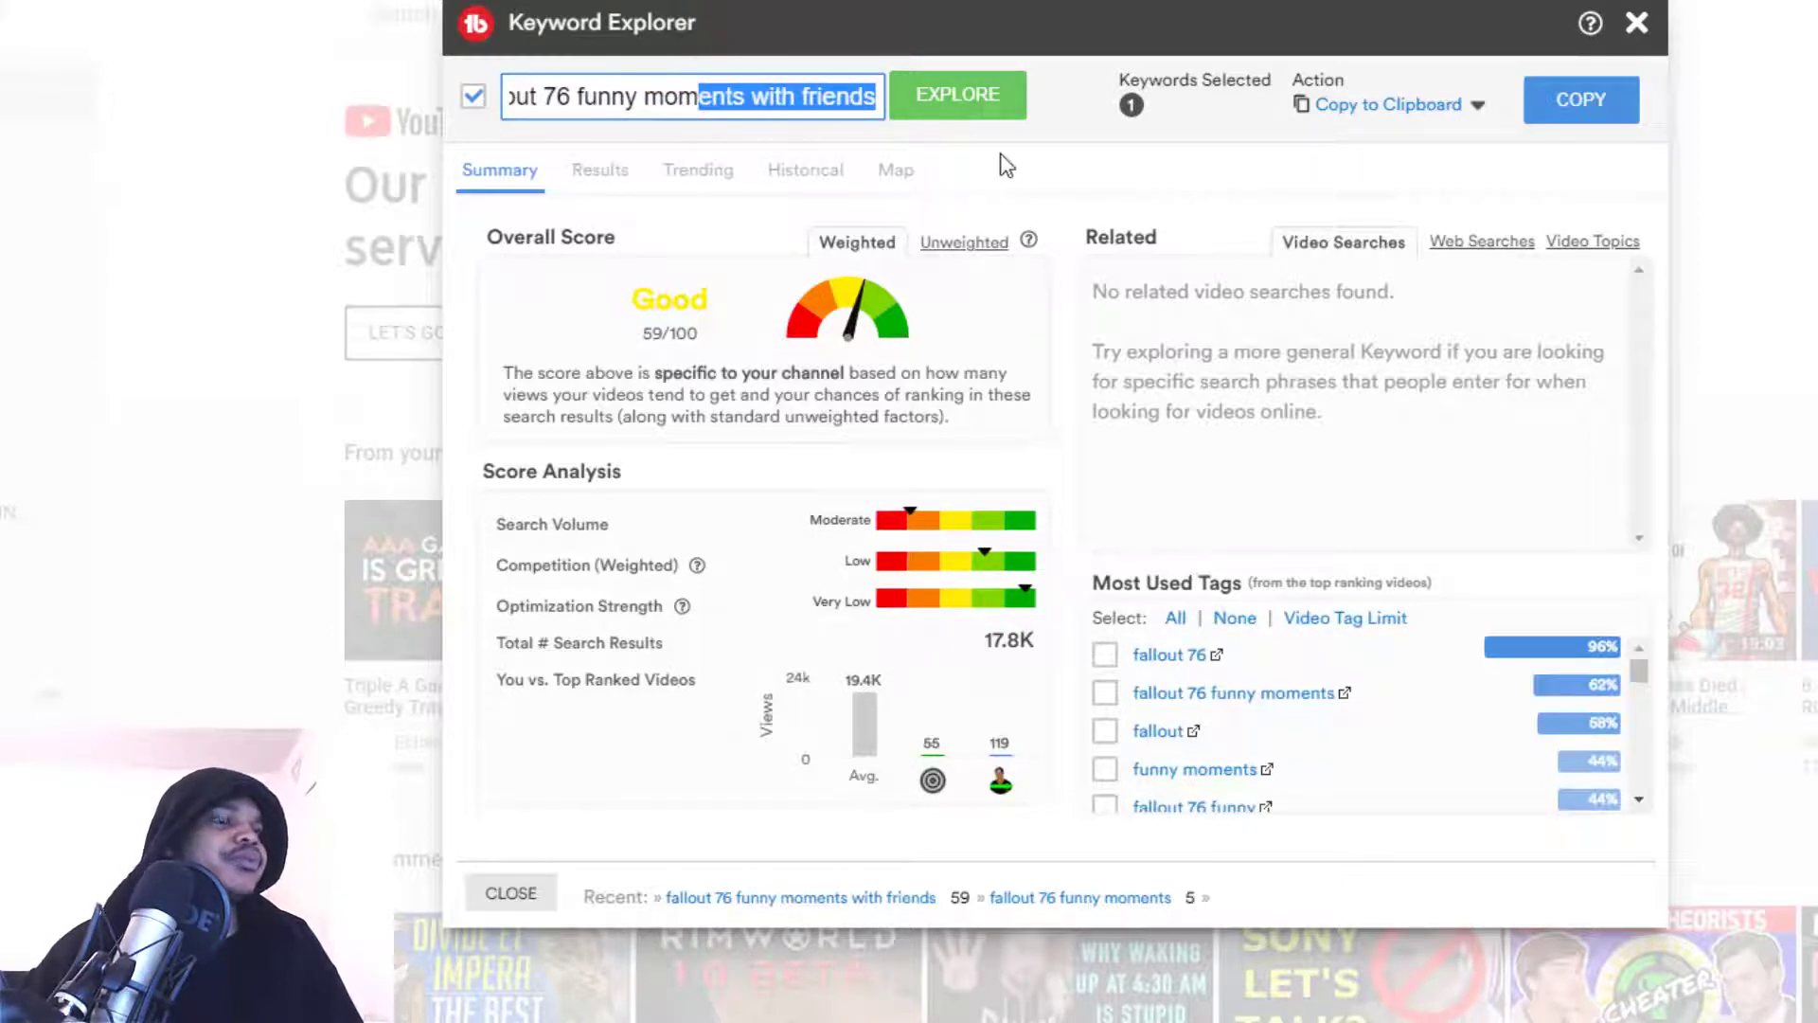
click(857, 95)
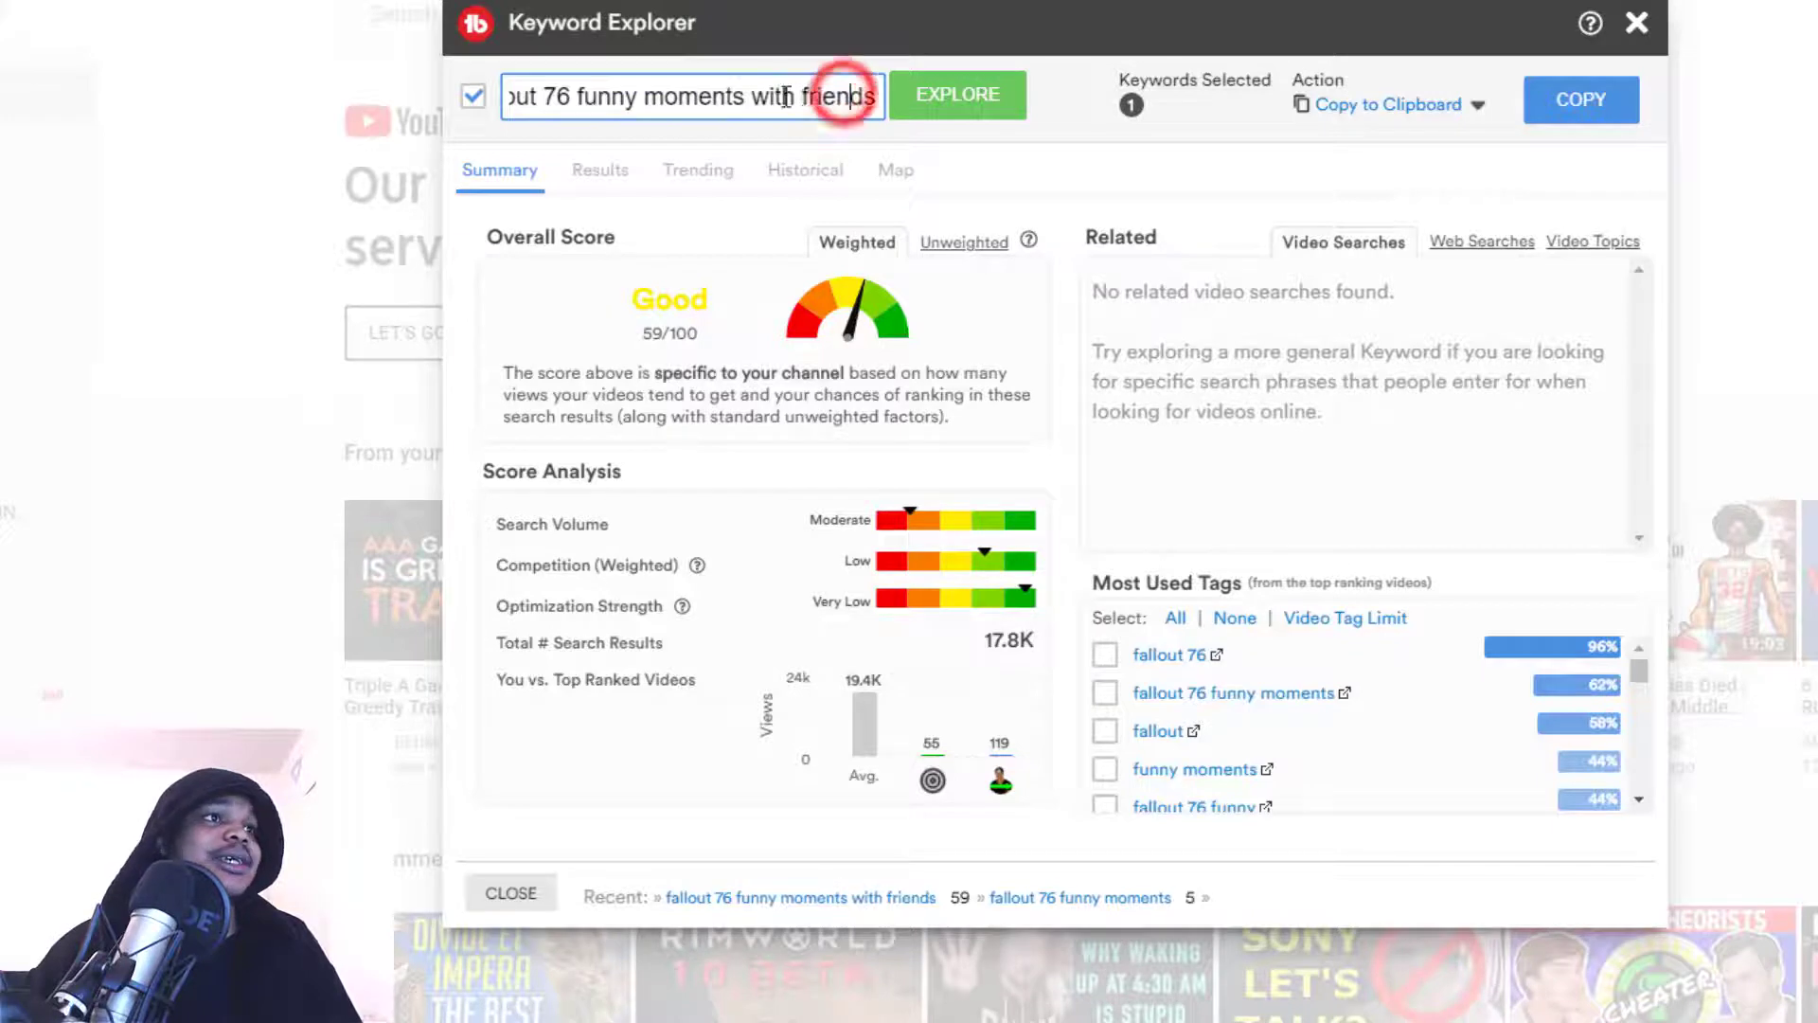
drag(746, 97, 1205, 133)
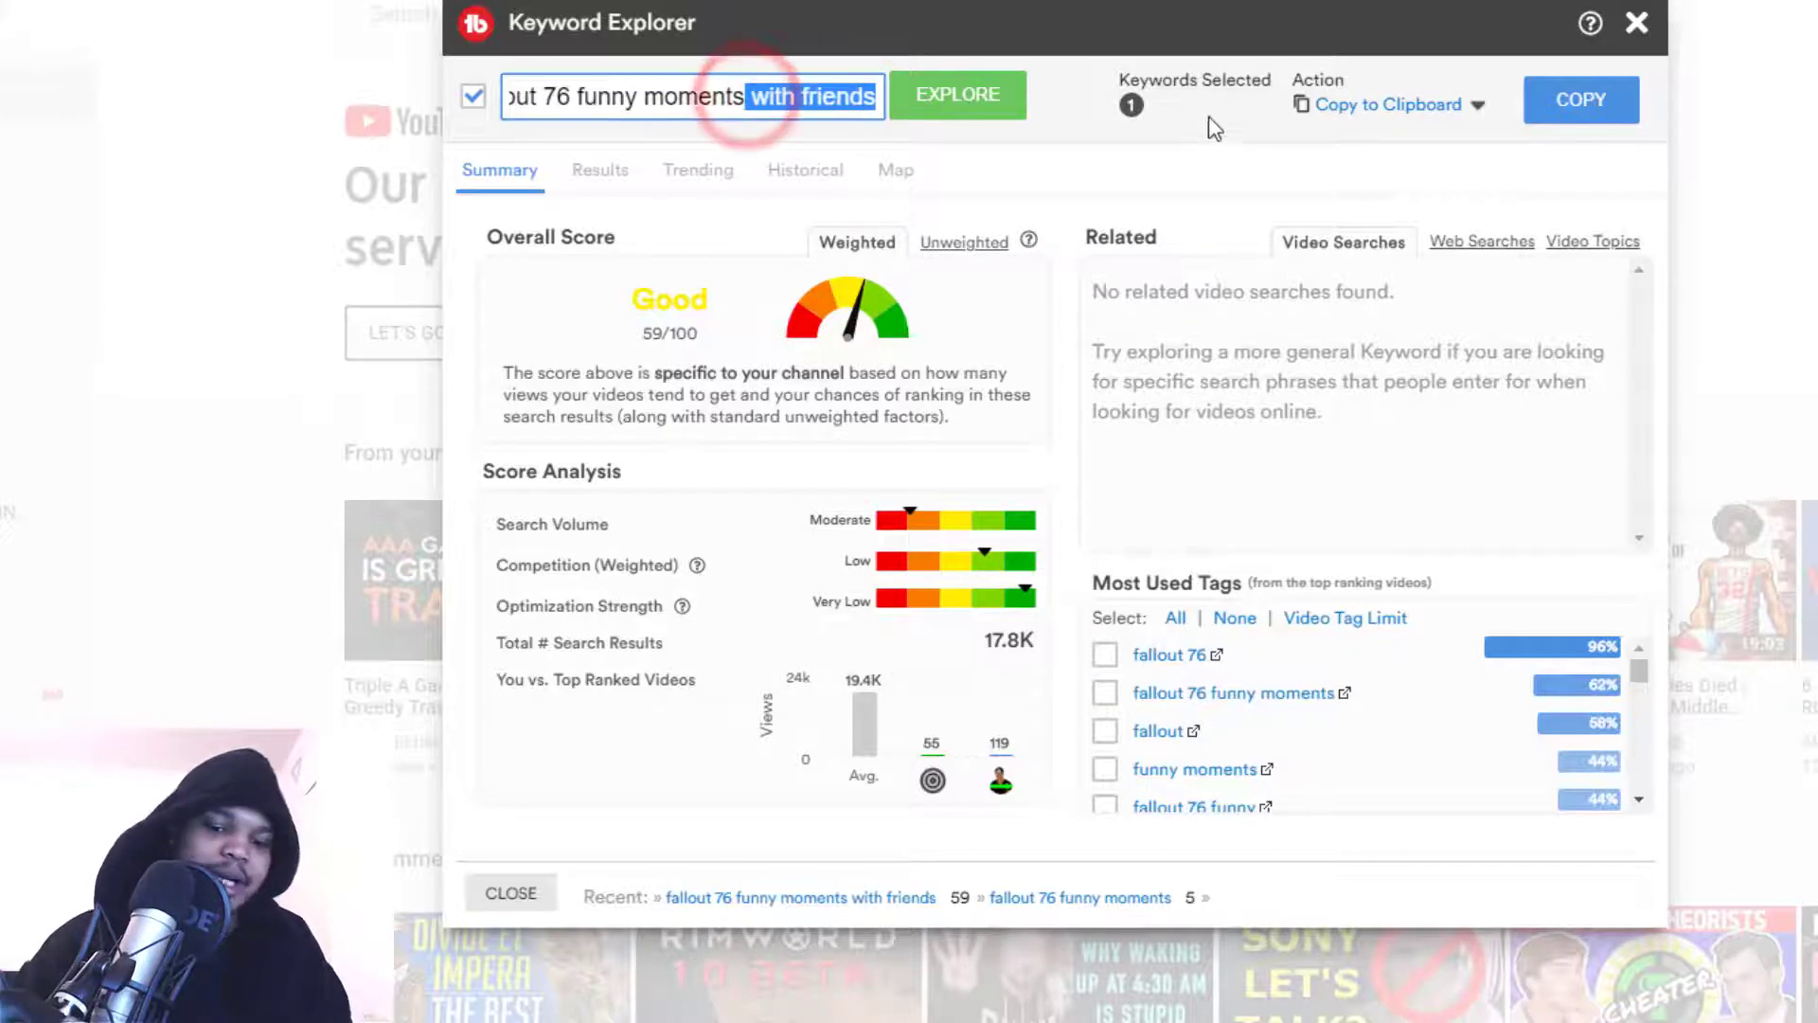
key(BackSpace)
key(Return)
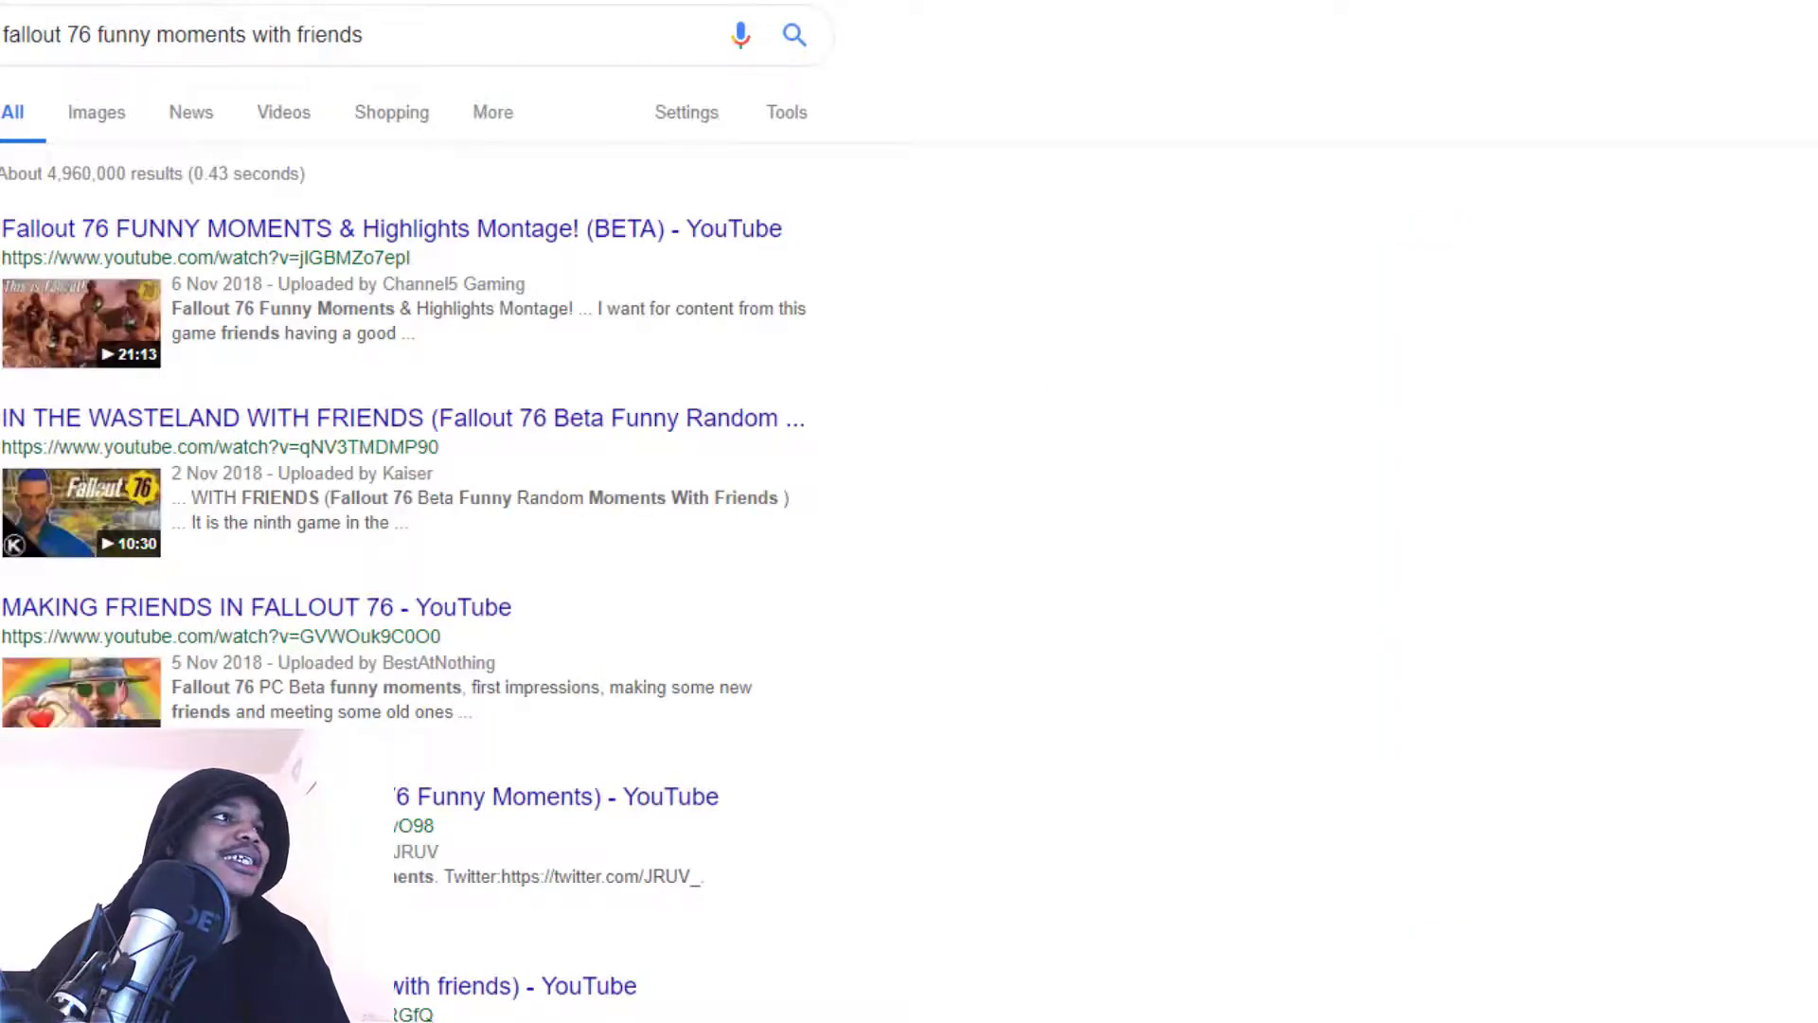
key(ctrl+w)
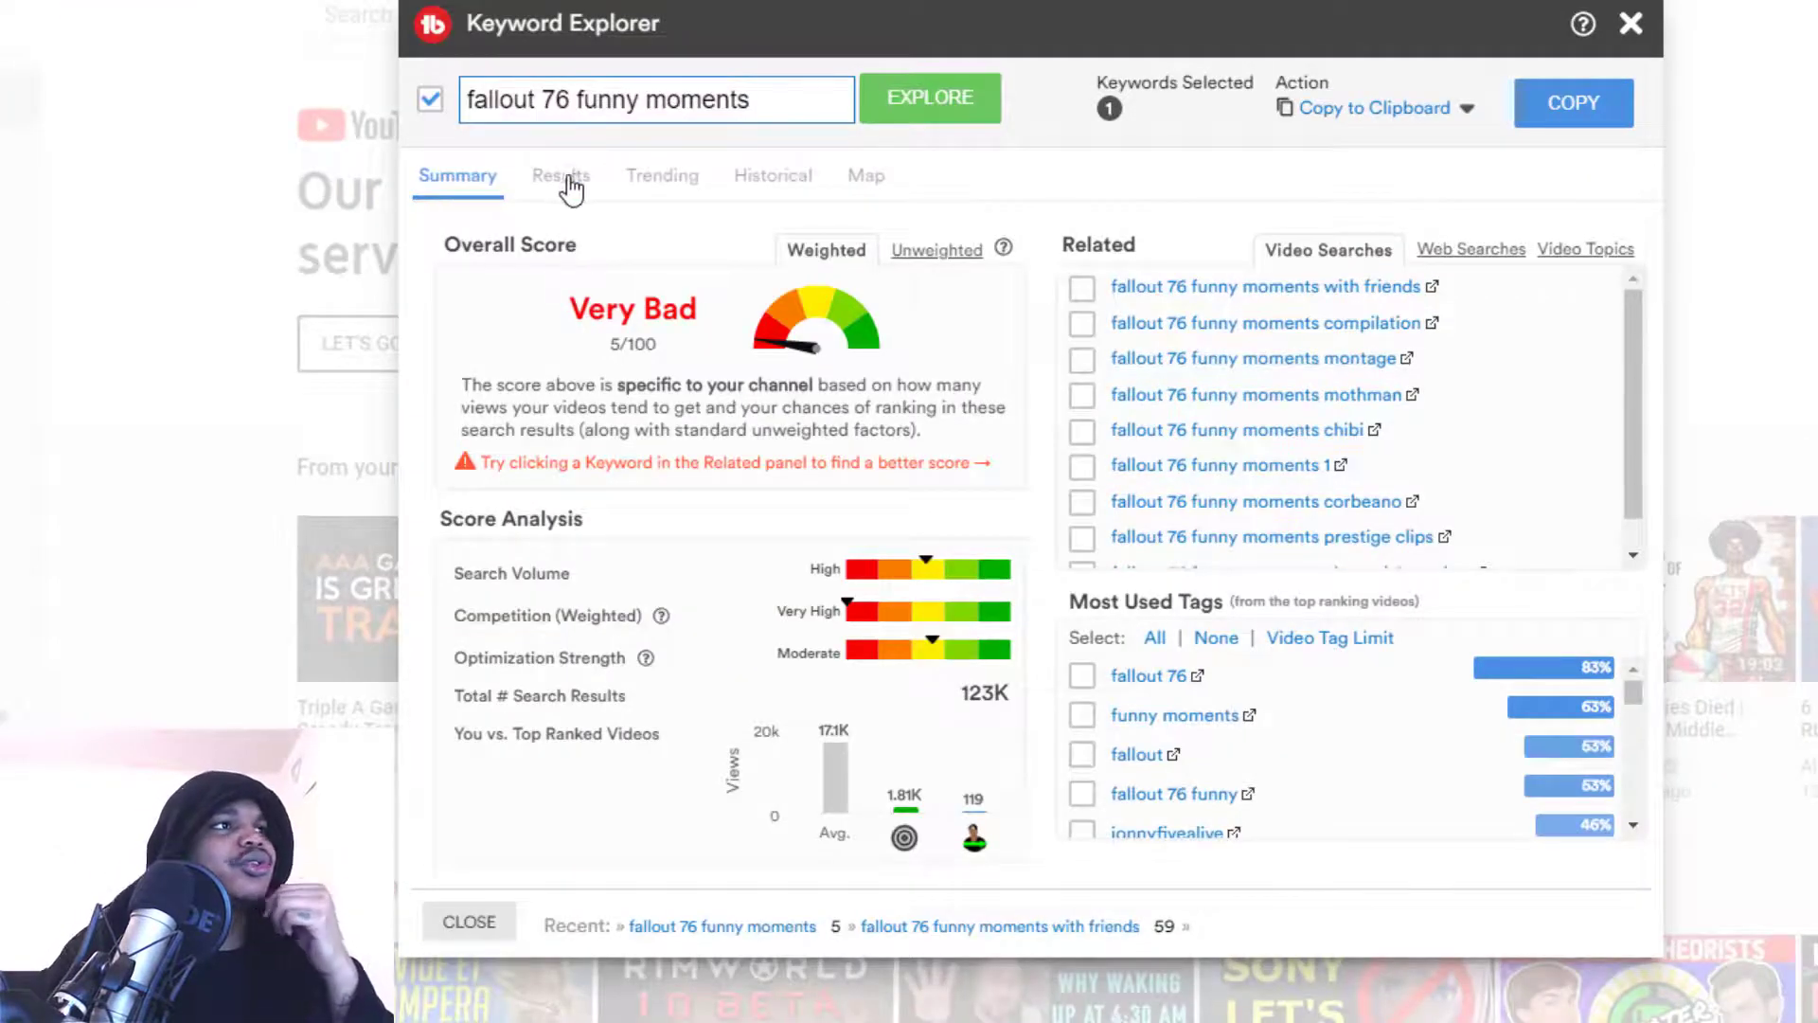
click(563, 177)
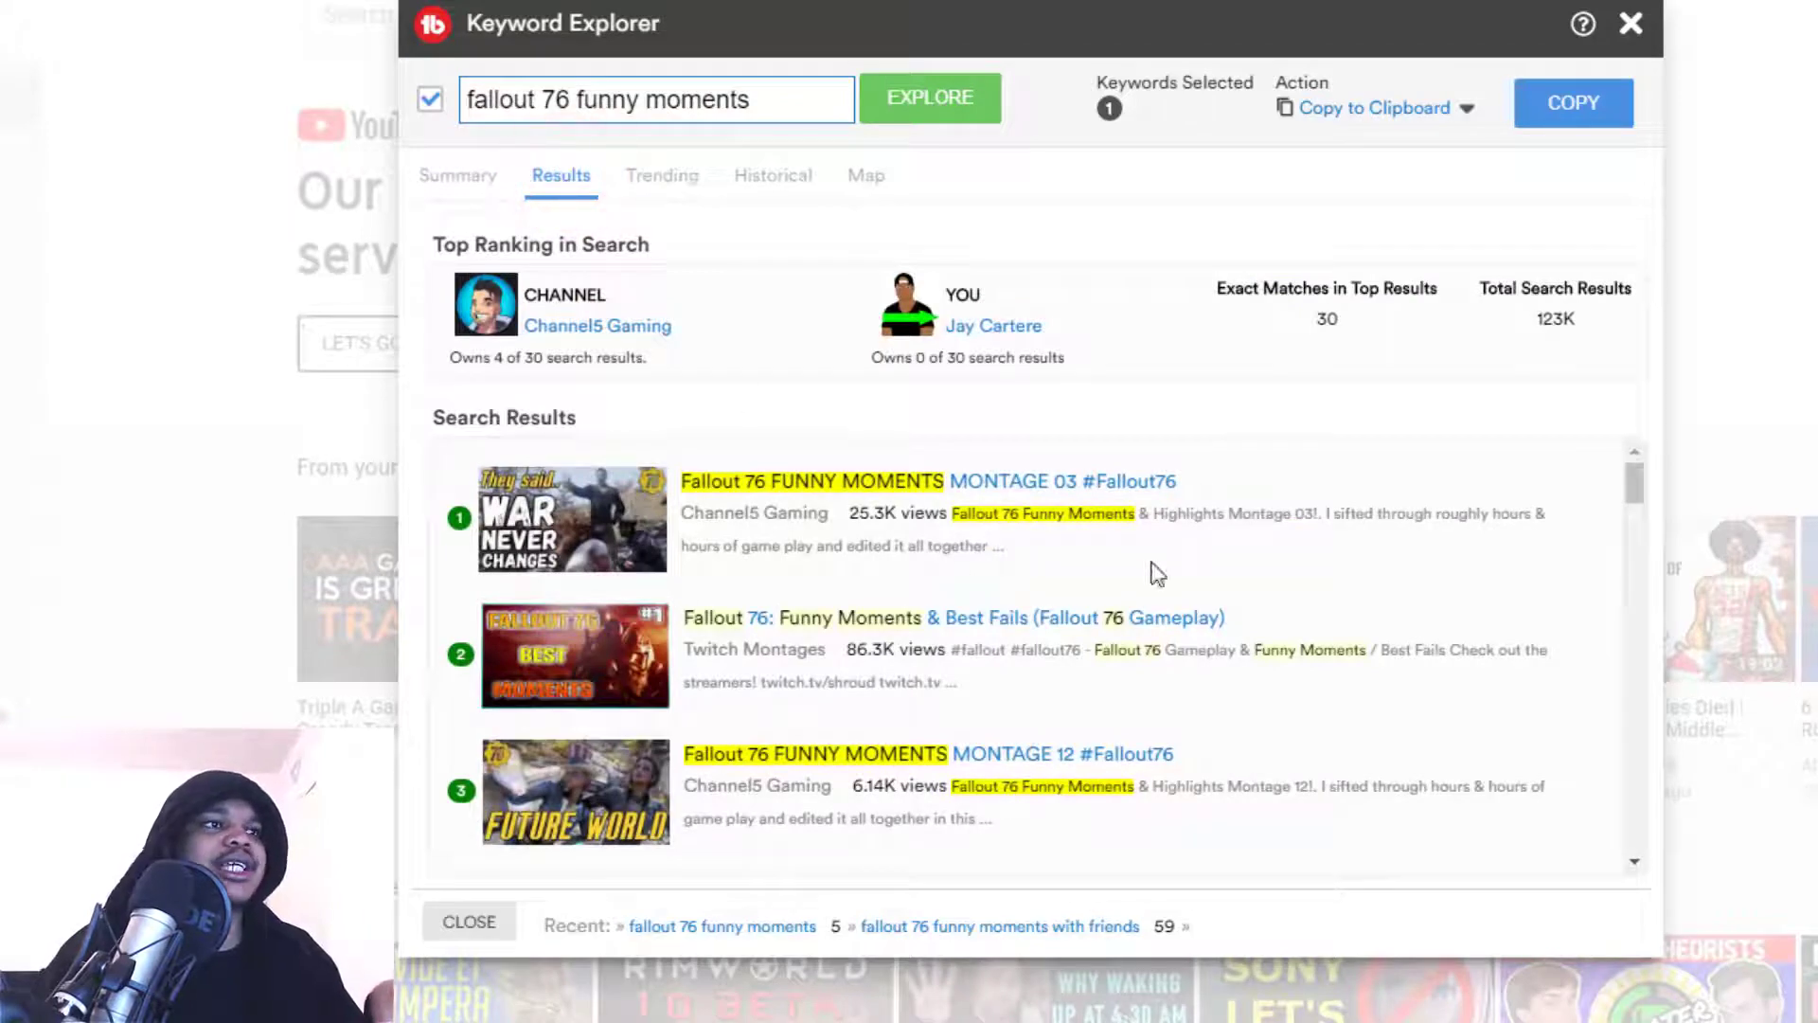
scroll(1182, 568, down, 5)
scroll(1182, 567, up, 4)
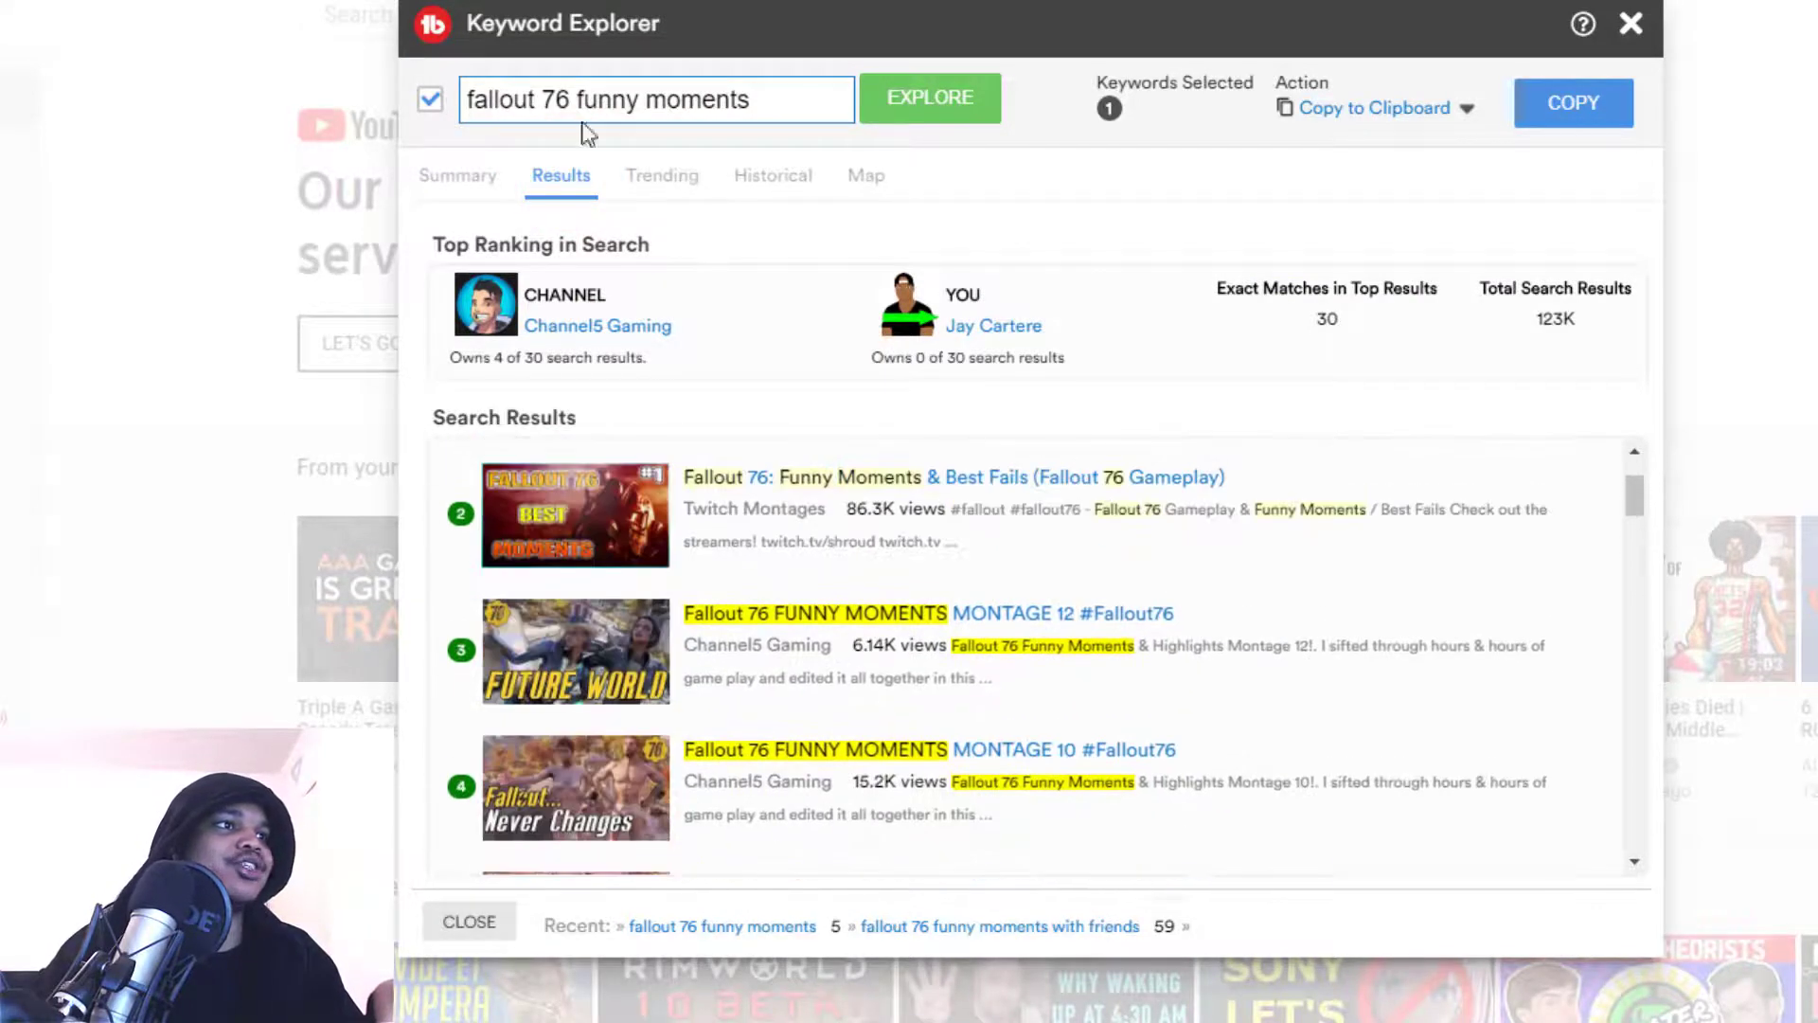
click(457, 177)
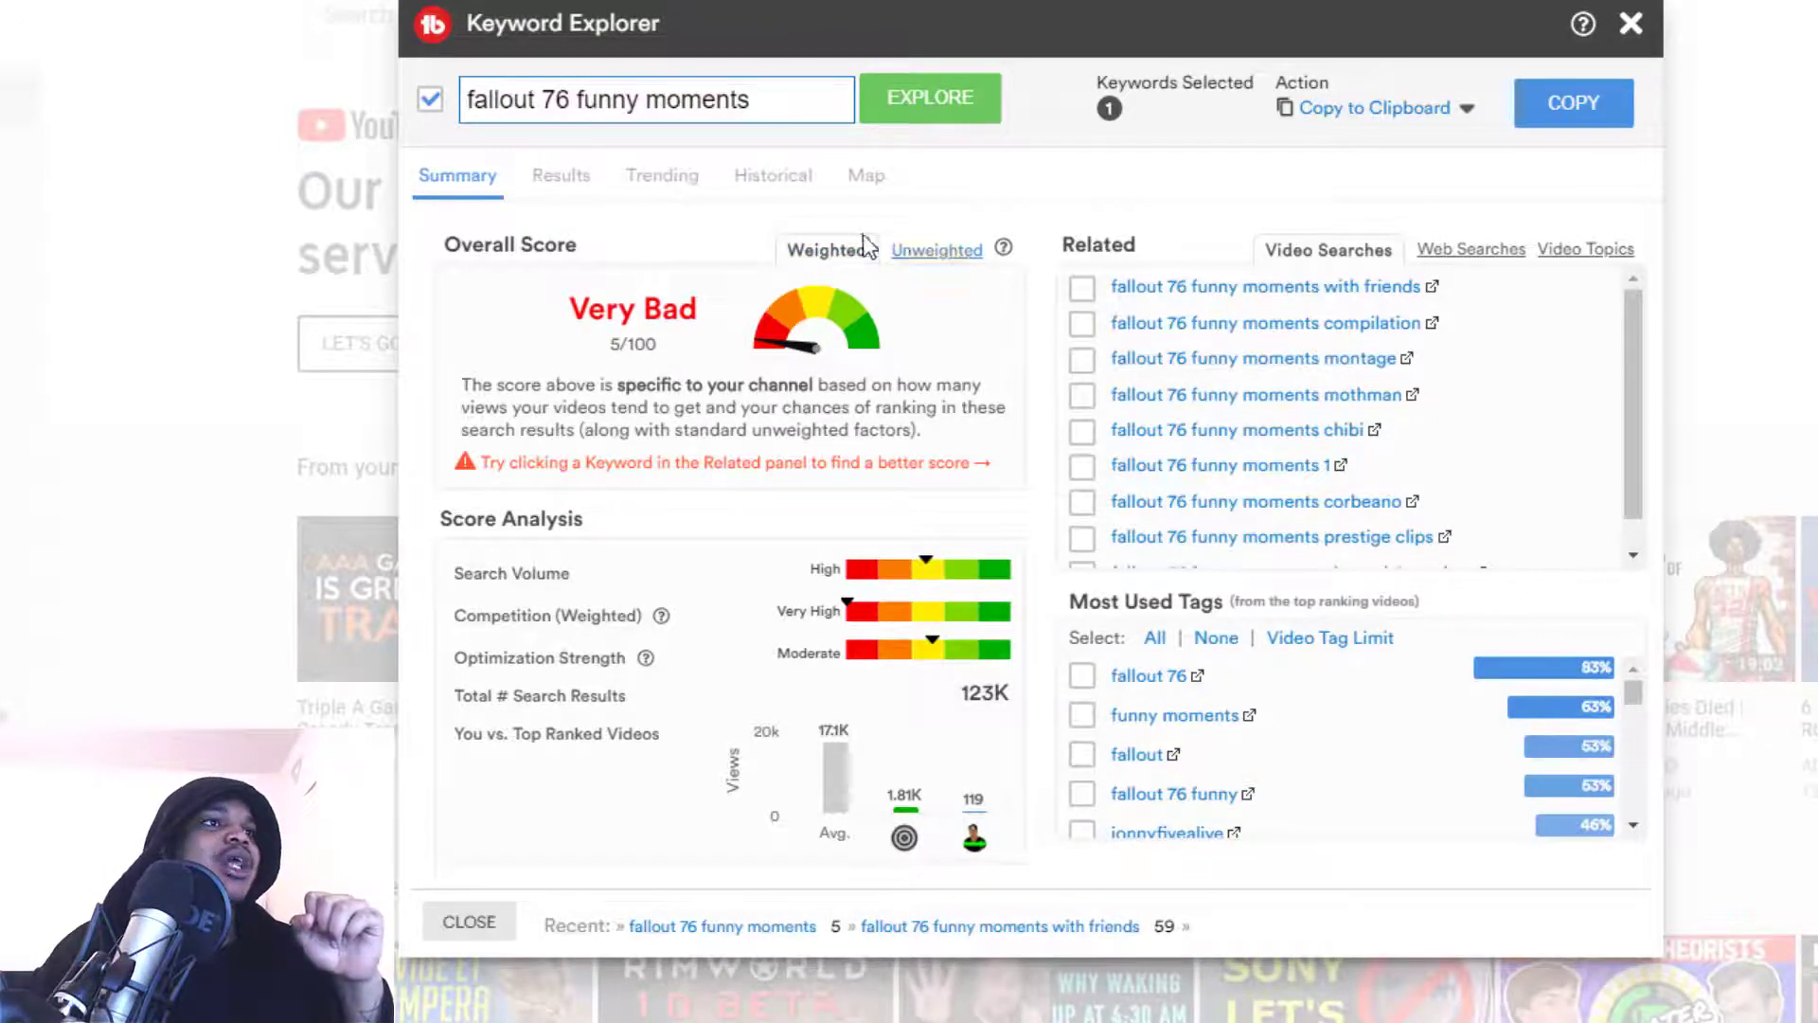
click(947, 251)
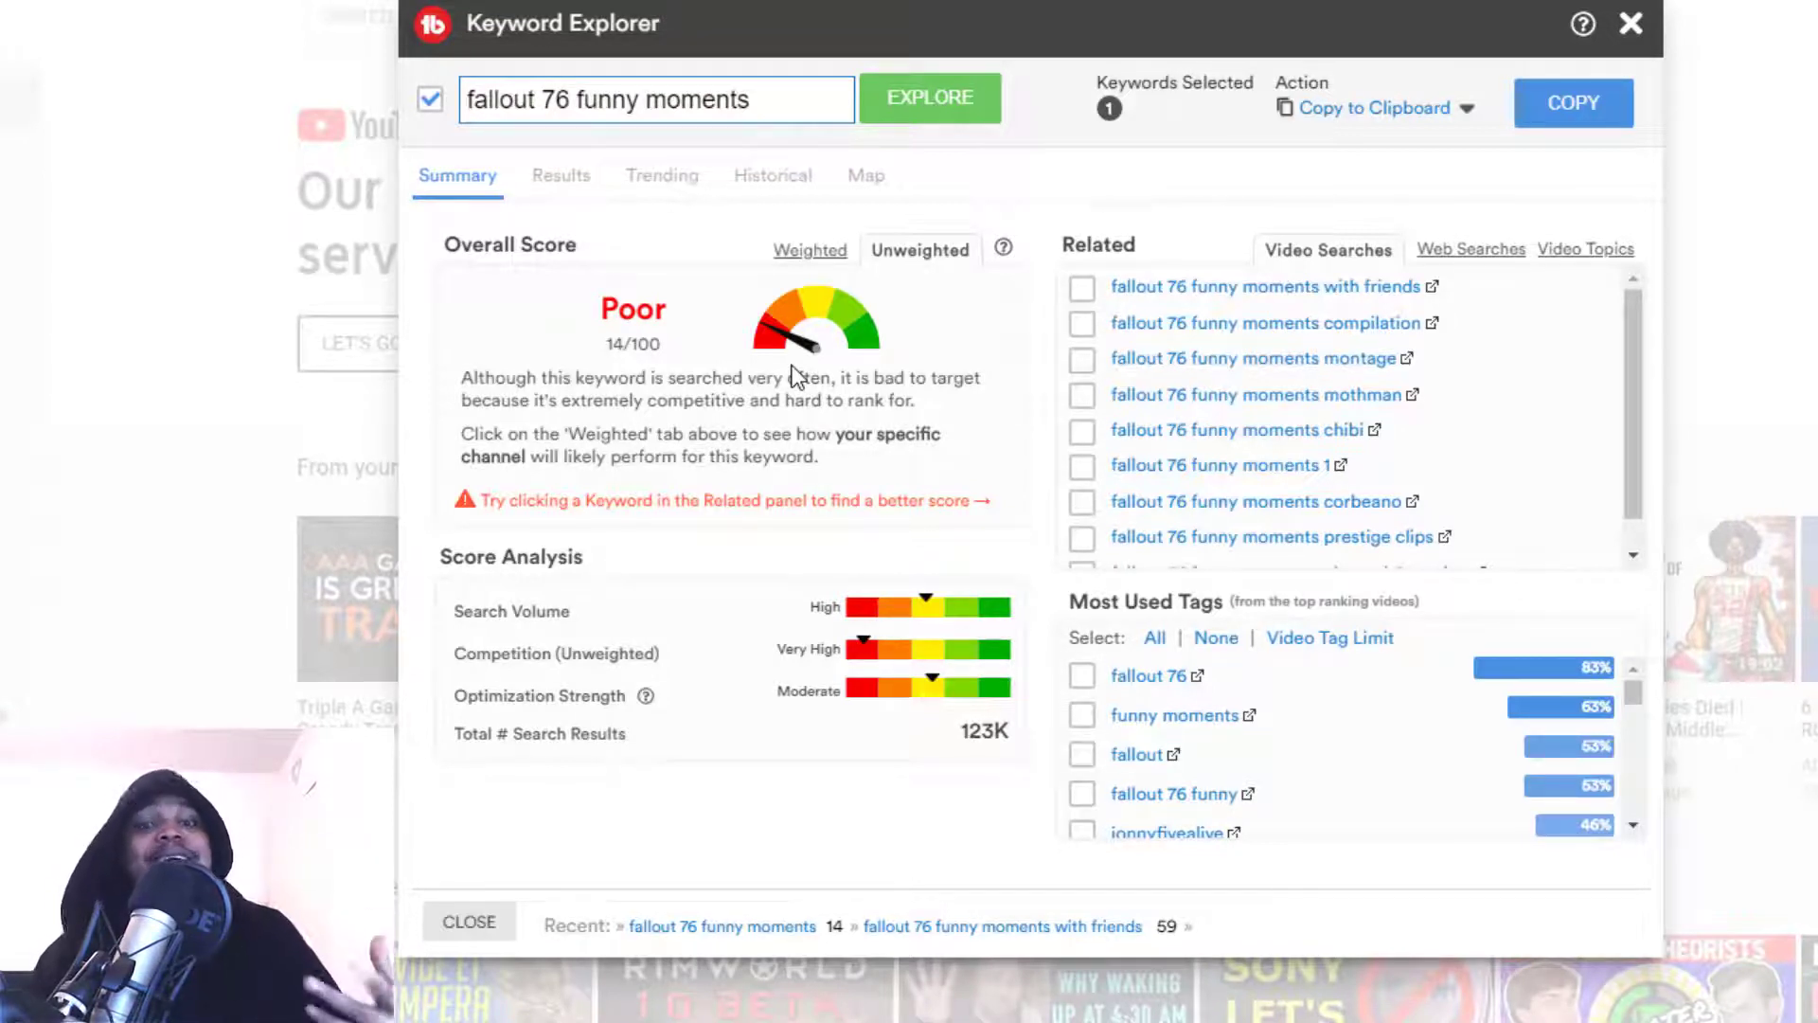
click(806, 250)
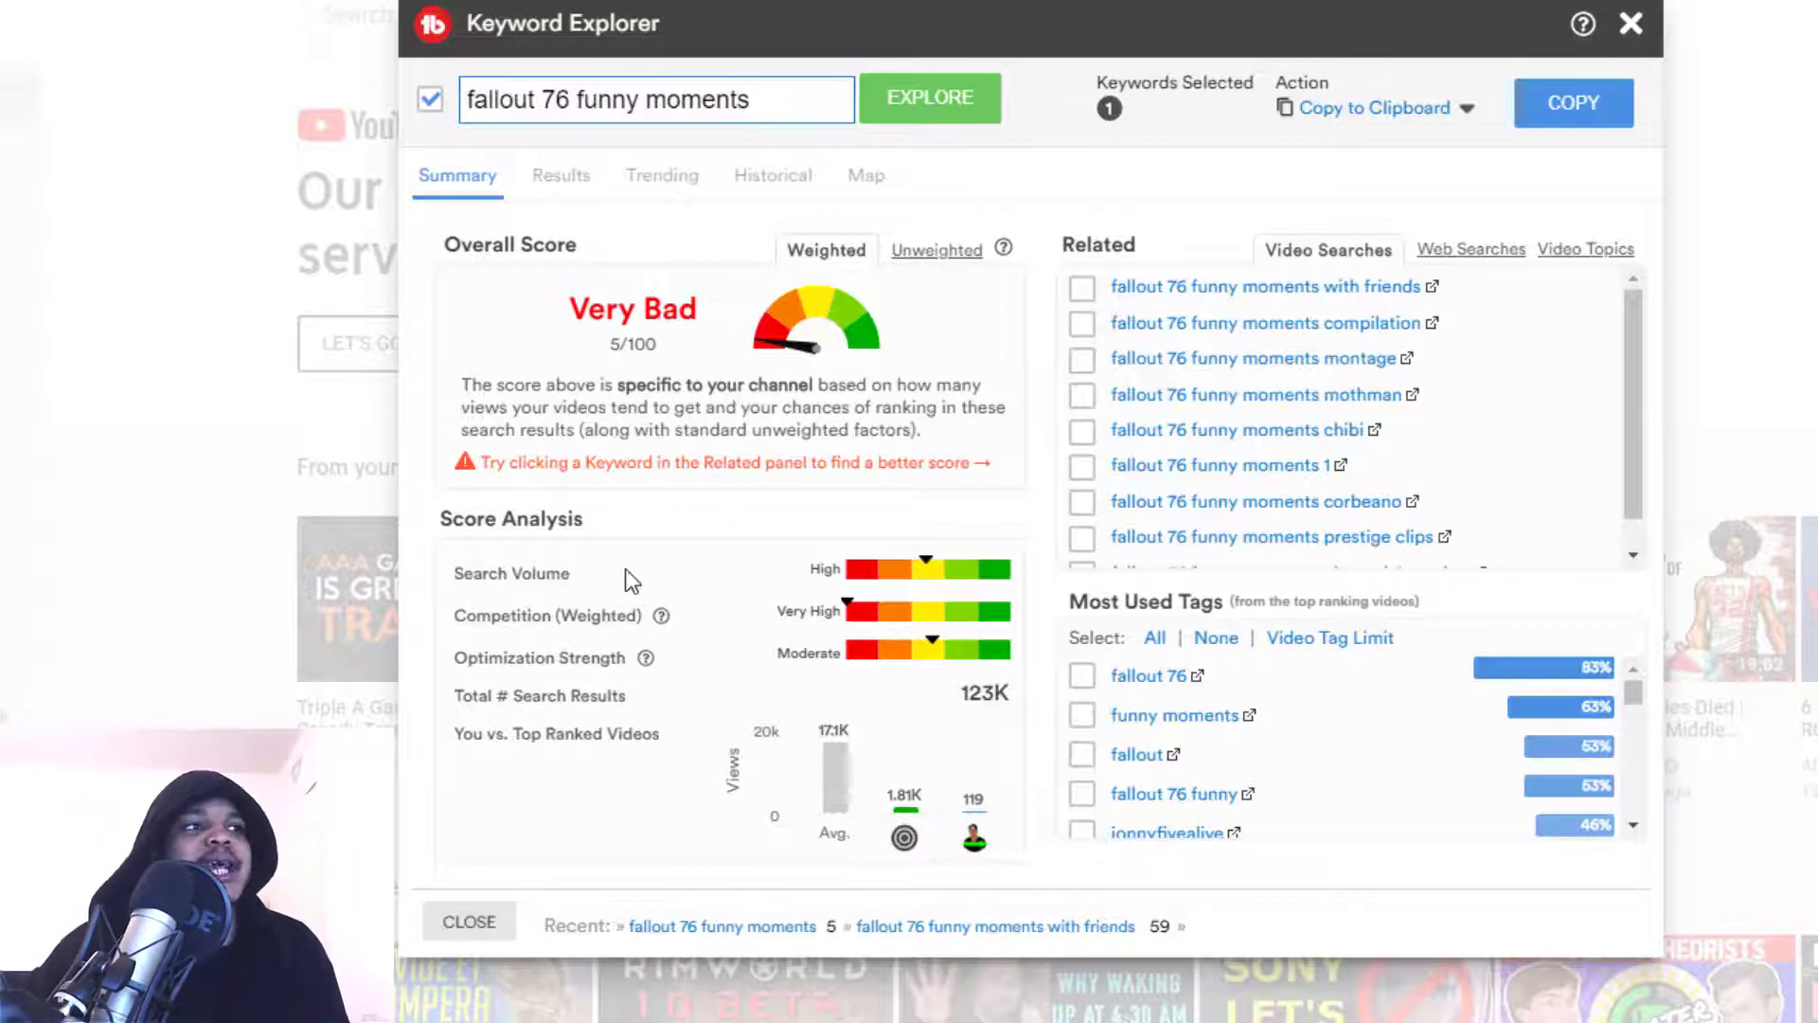
drag(458, 574, 574, 575)
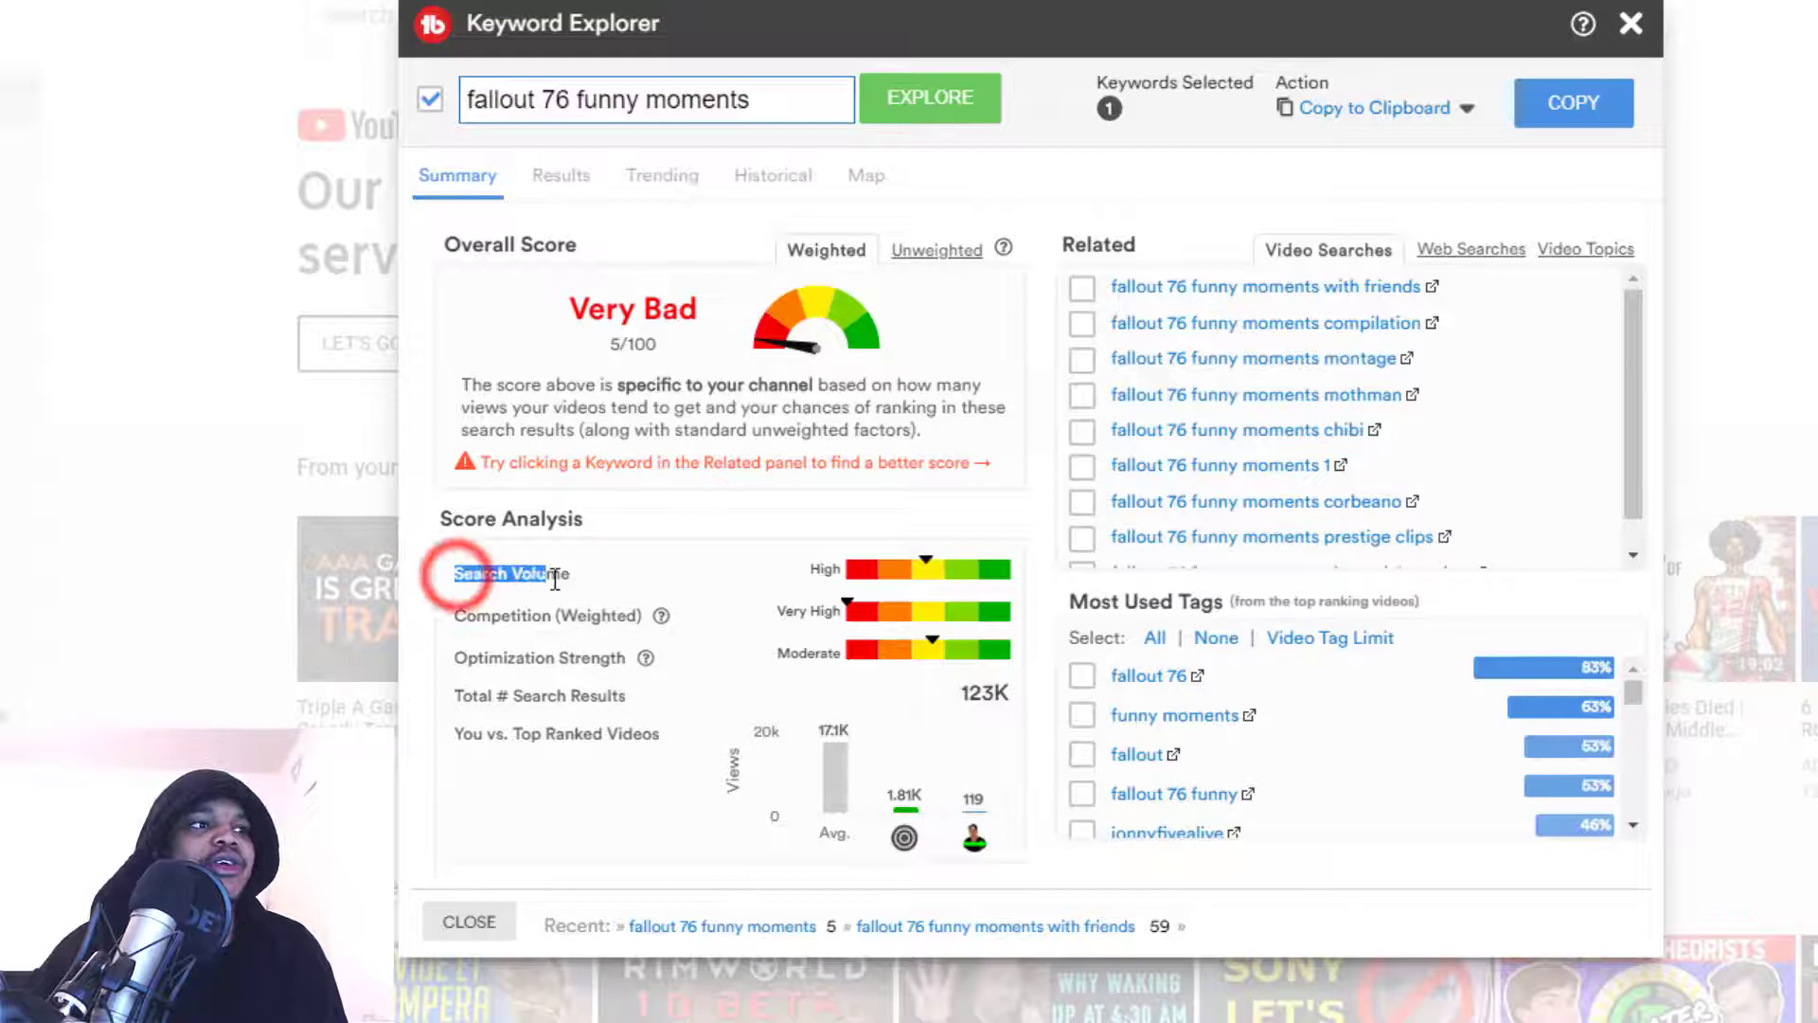
double_click(461, 615)
click(515, 570)
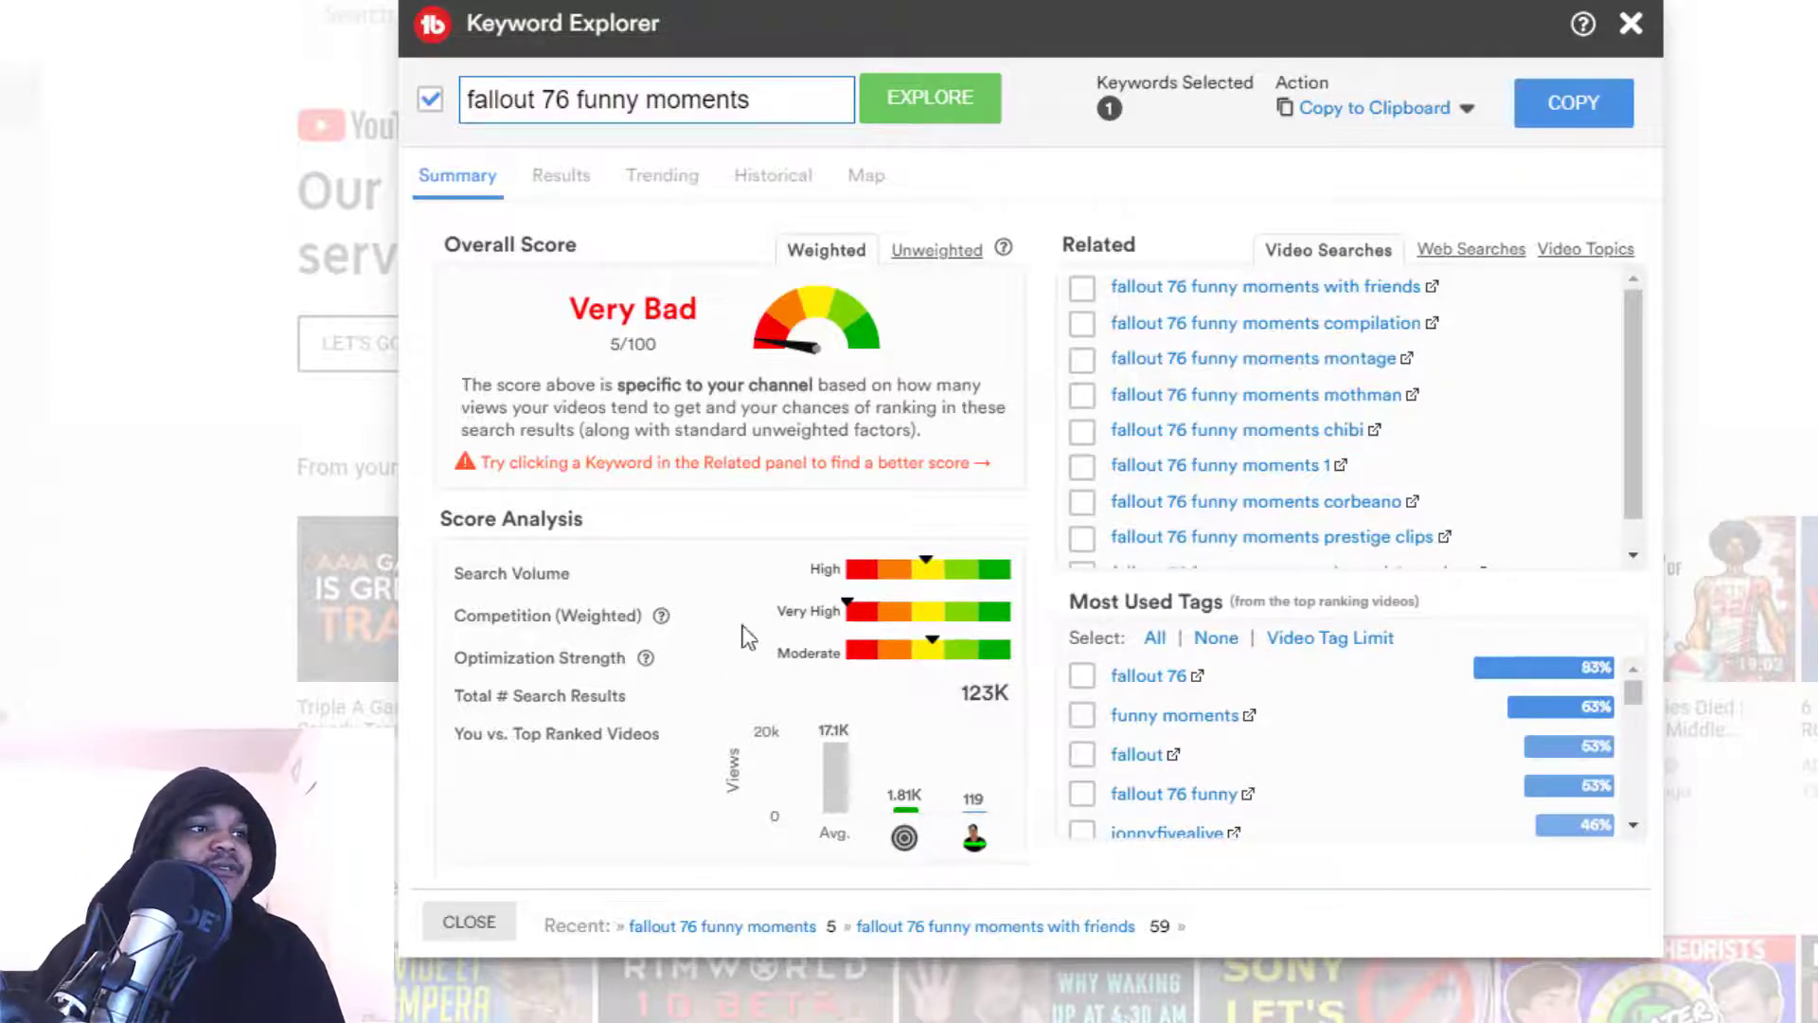
click(645, 661)
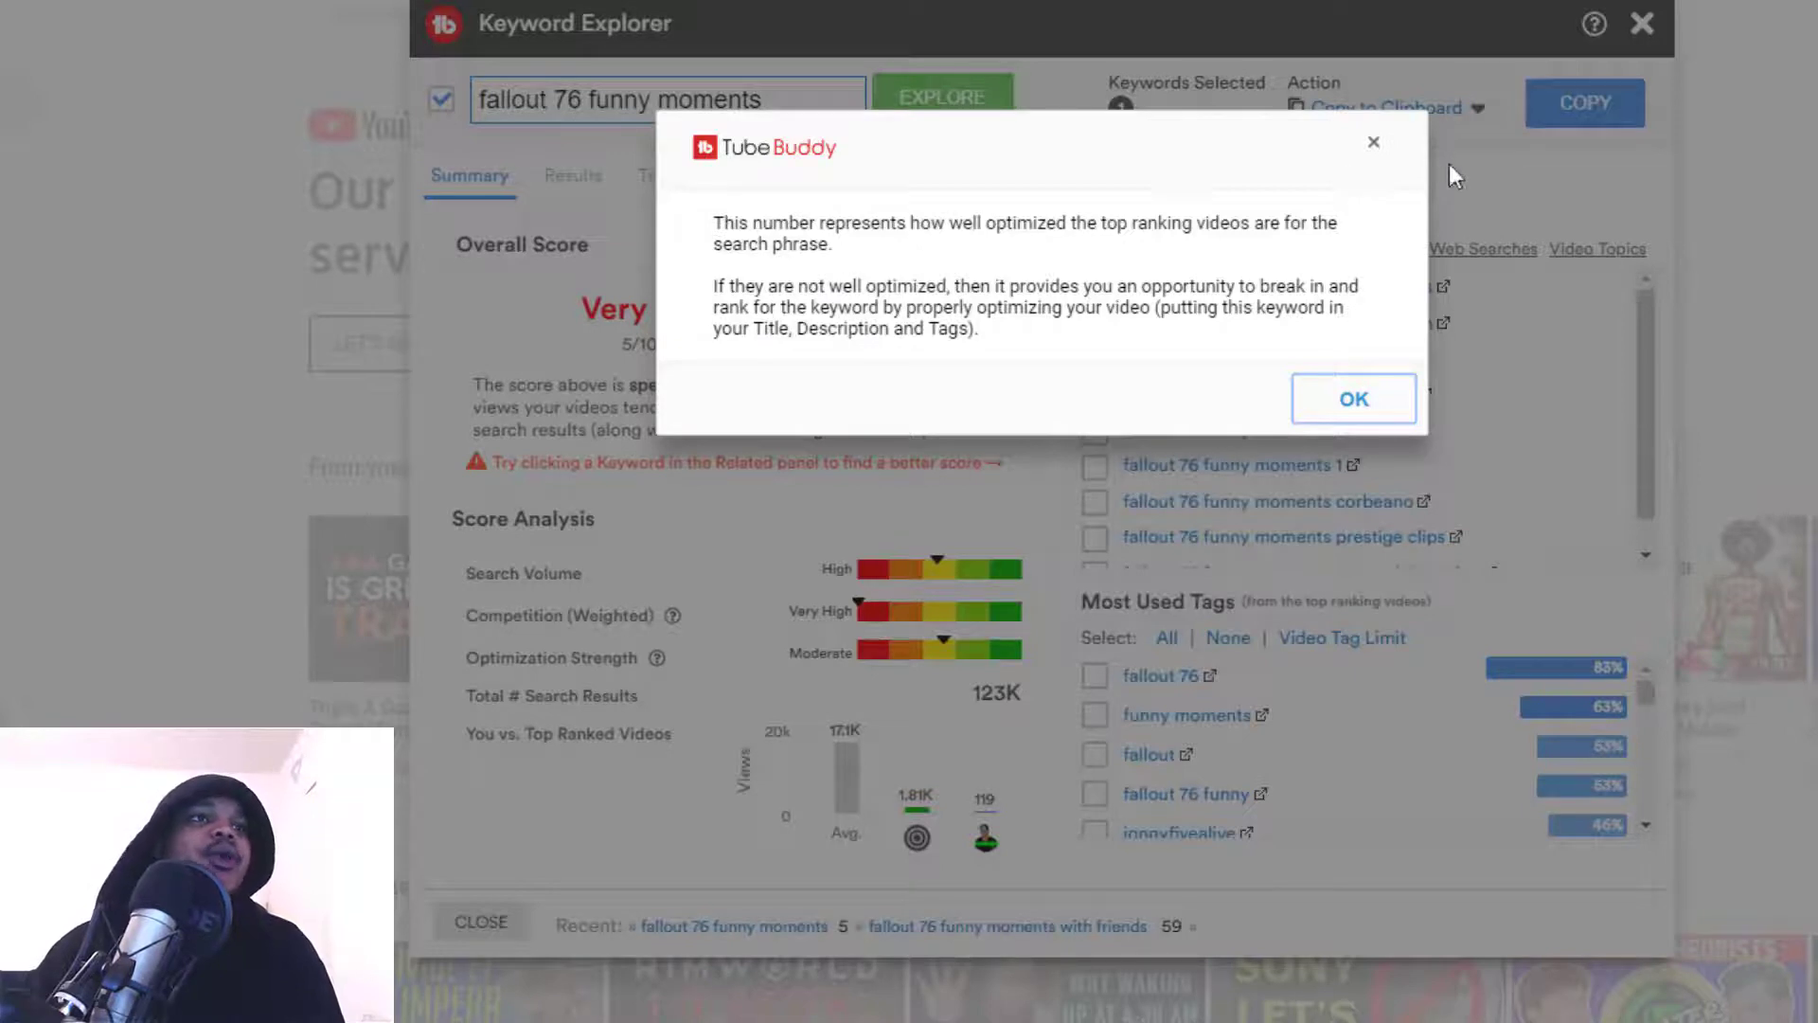
click(1373, 146)
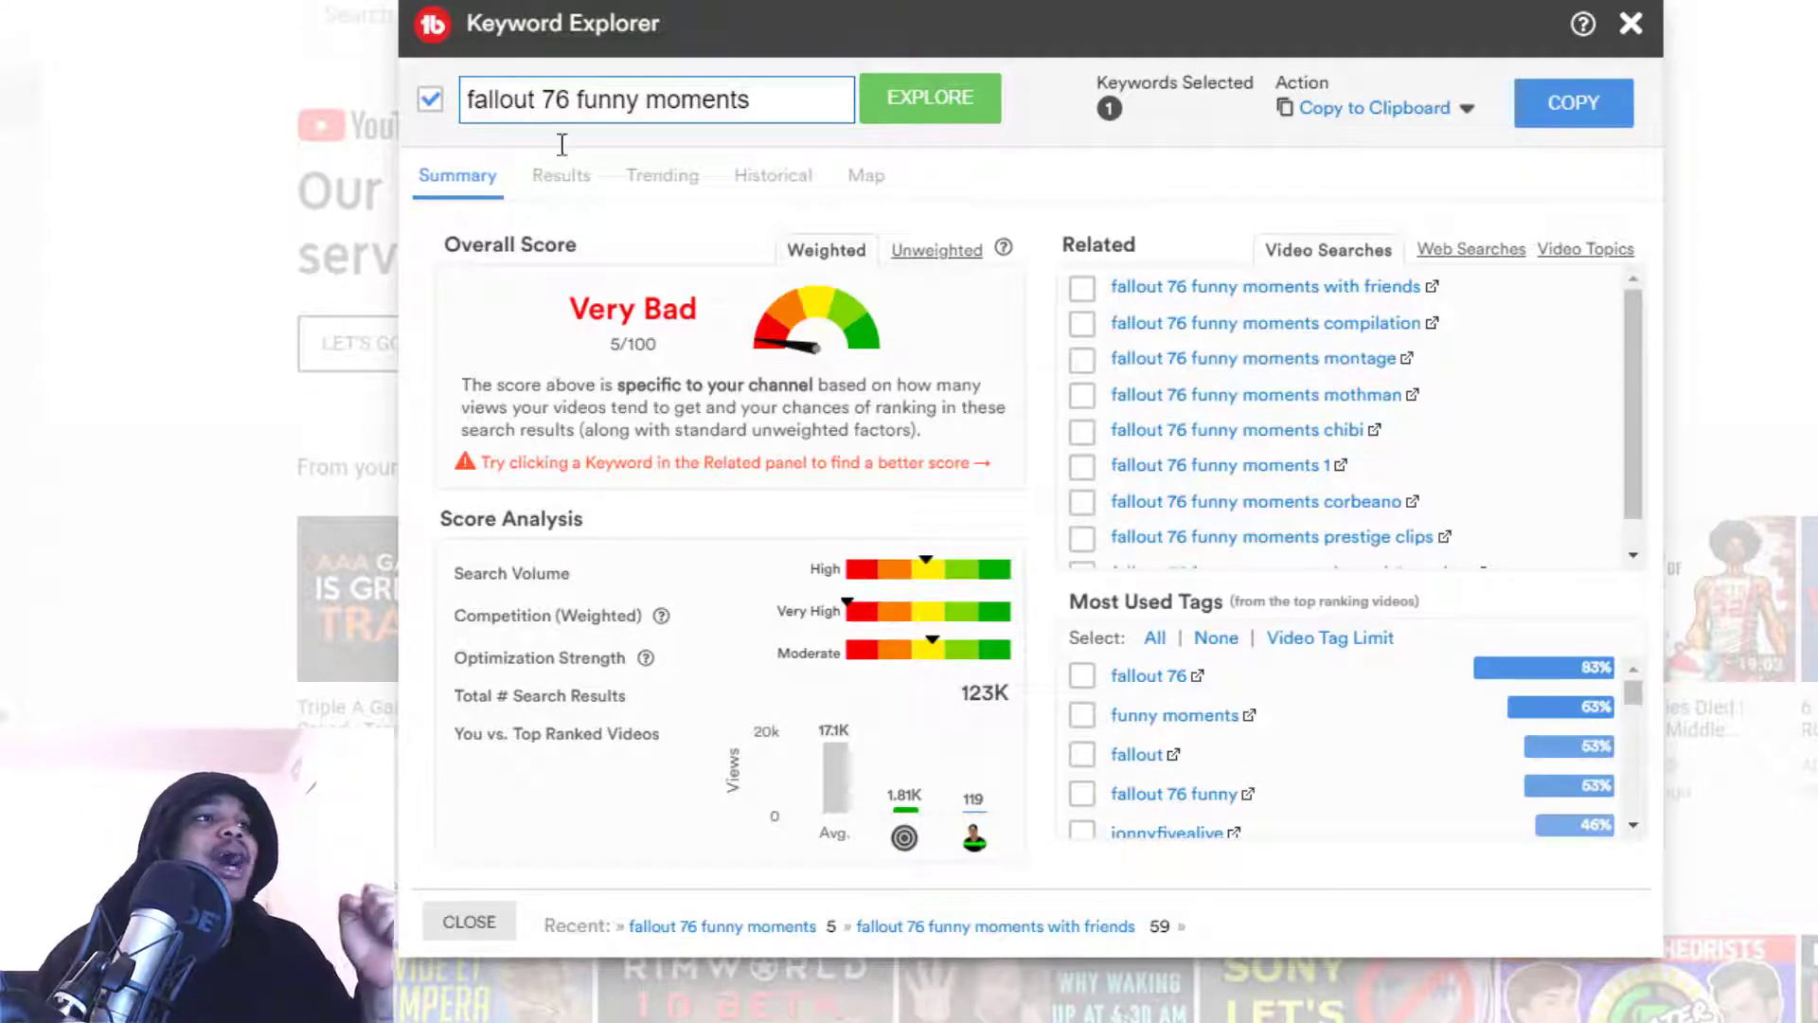
Open the top Results video, 'Fallout 76: Funny Moments & Best Fails', in a new tab.
click(560, 181)
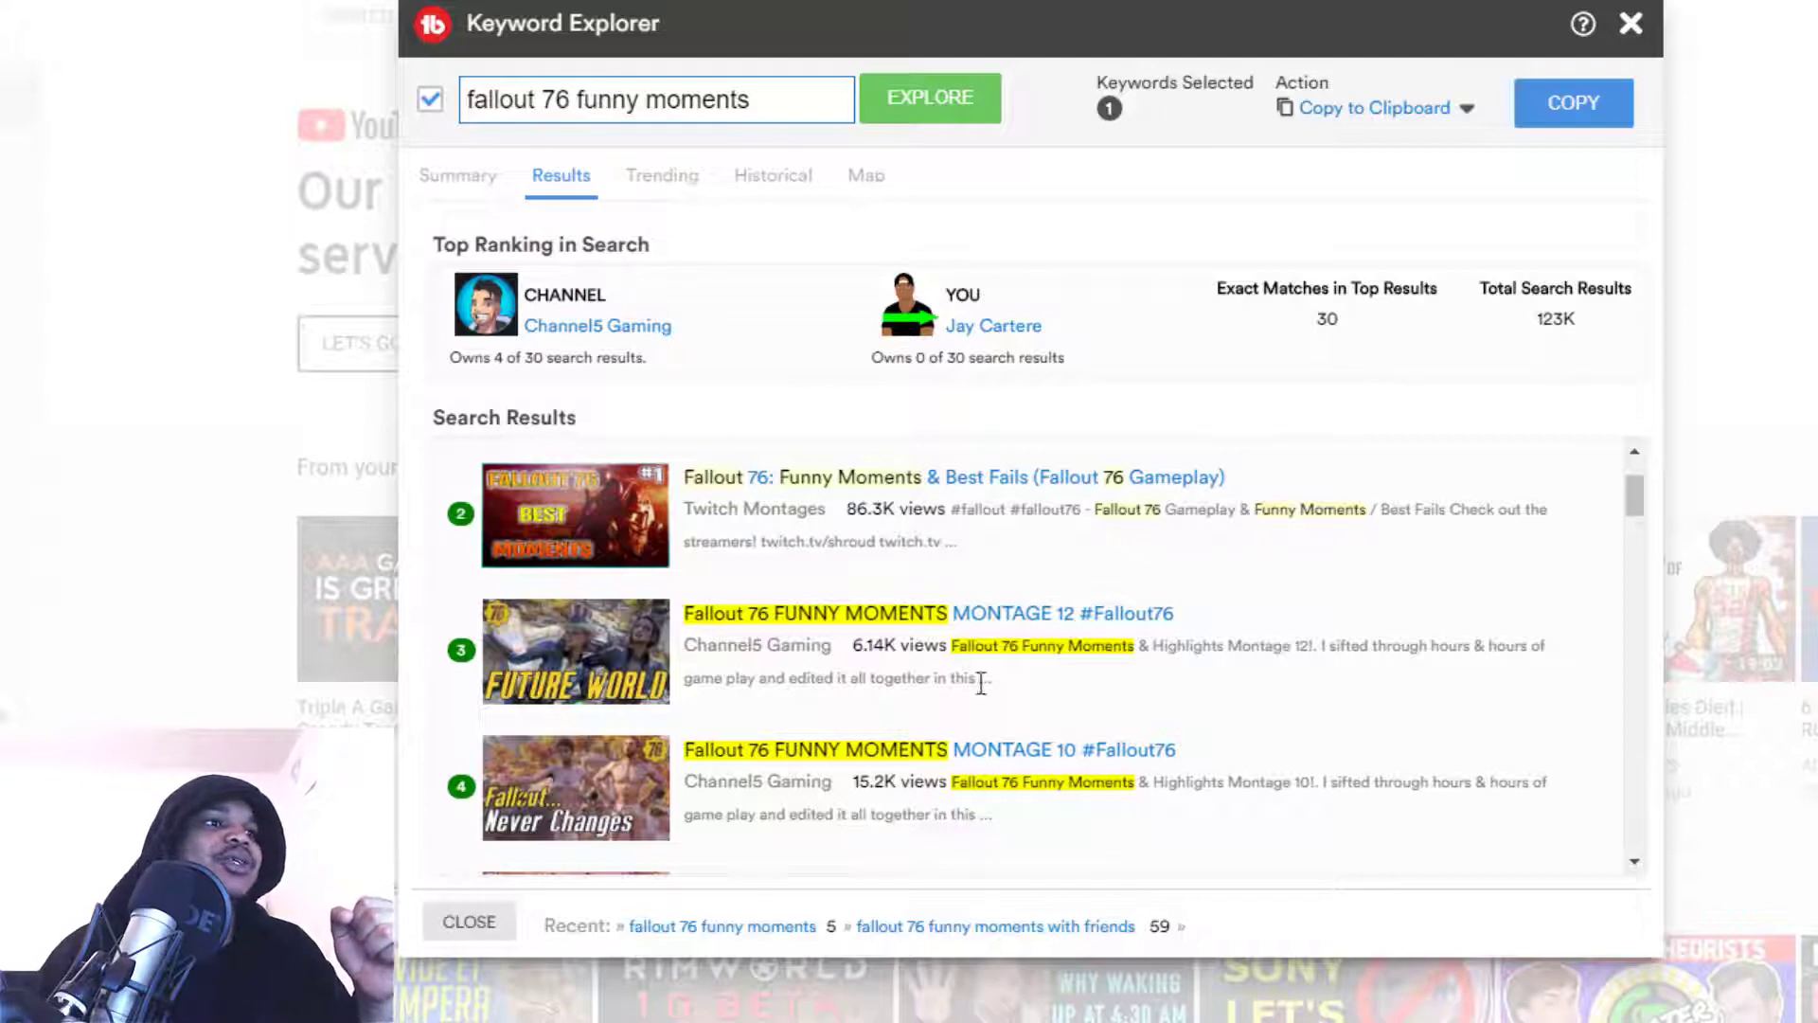
scroll(990, 568, down, 1)
scroll(988, 575, up, 1)
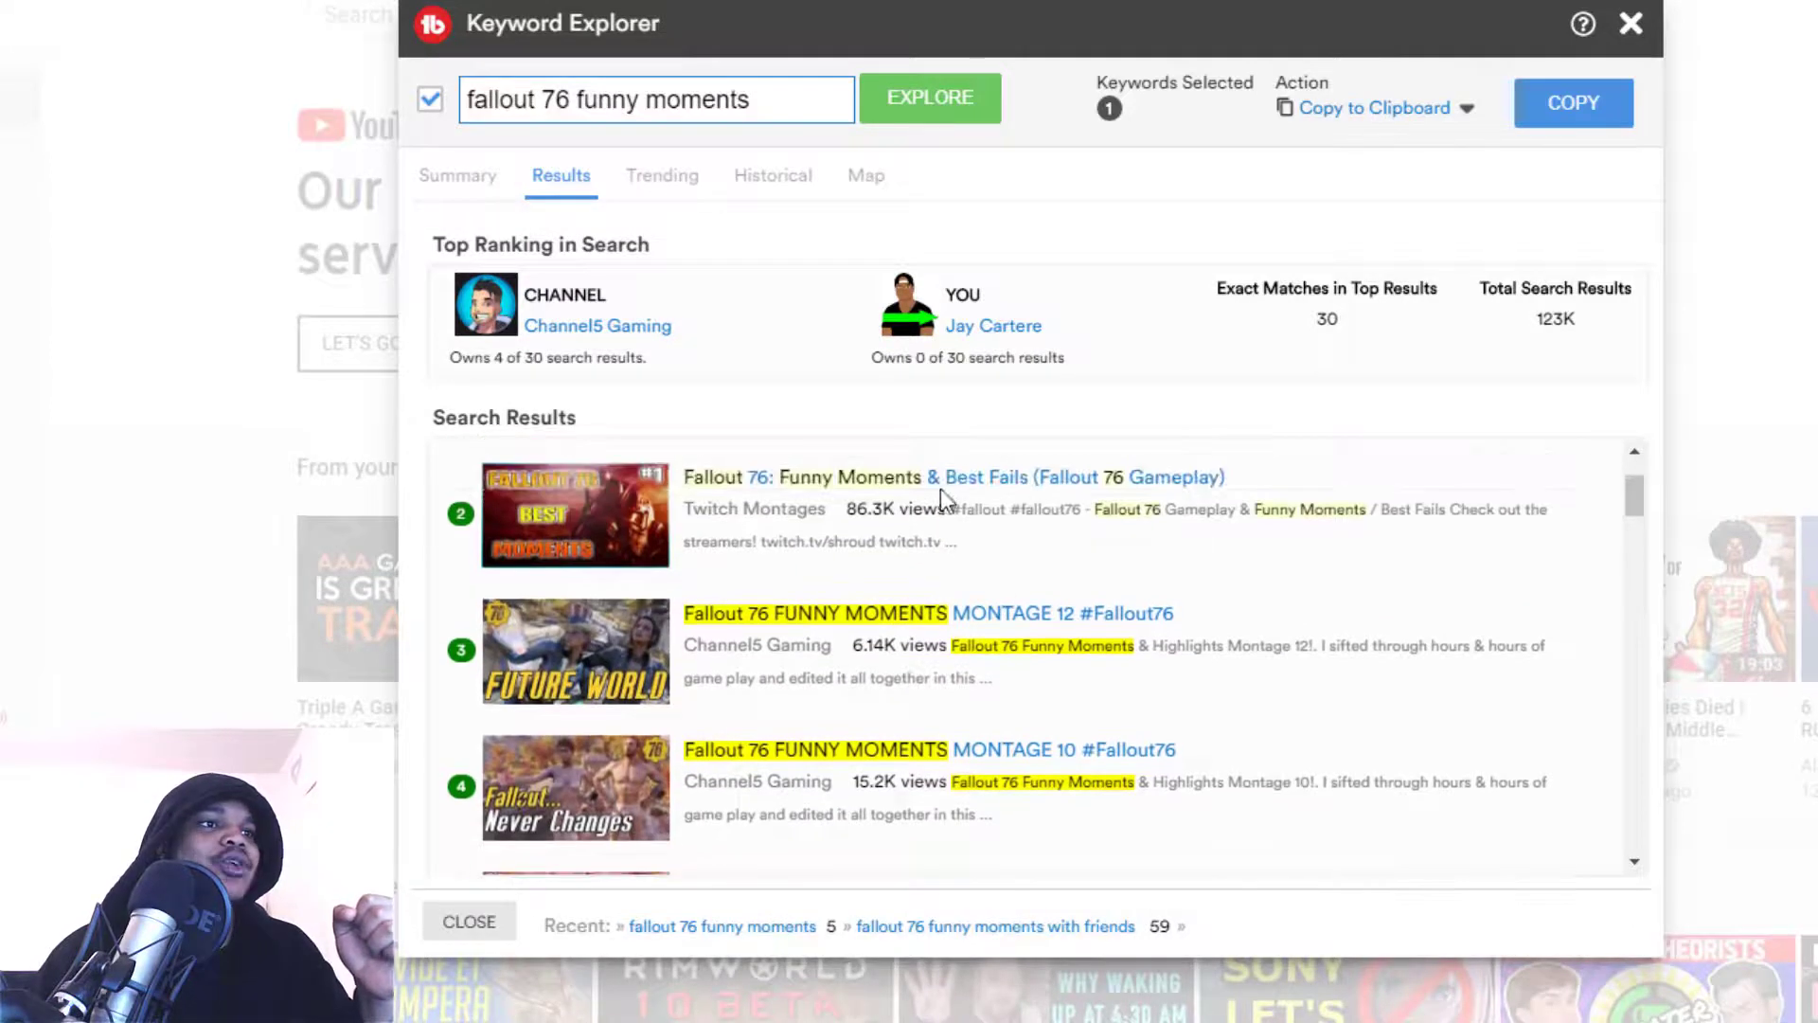
right_click(973, 485)
click(988, 501)
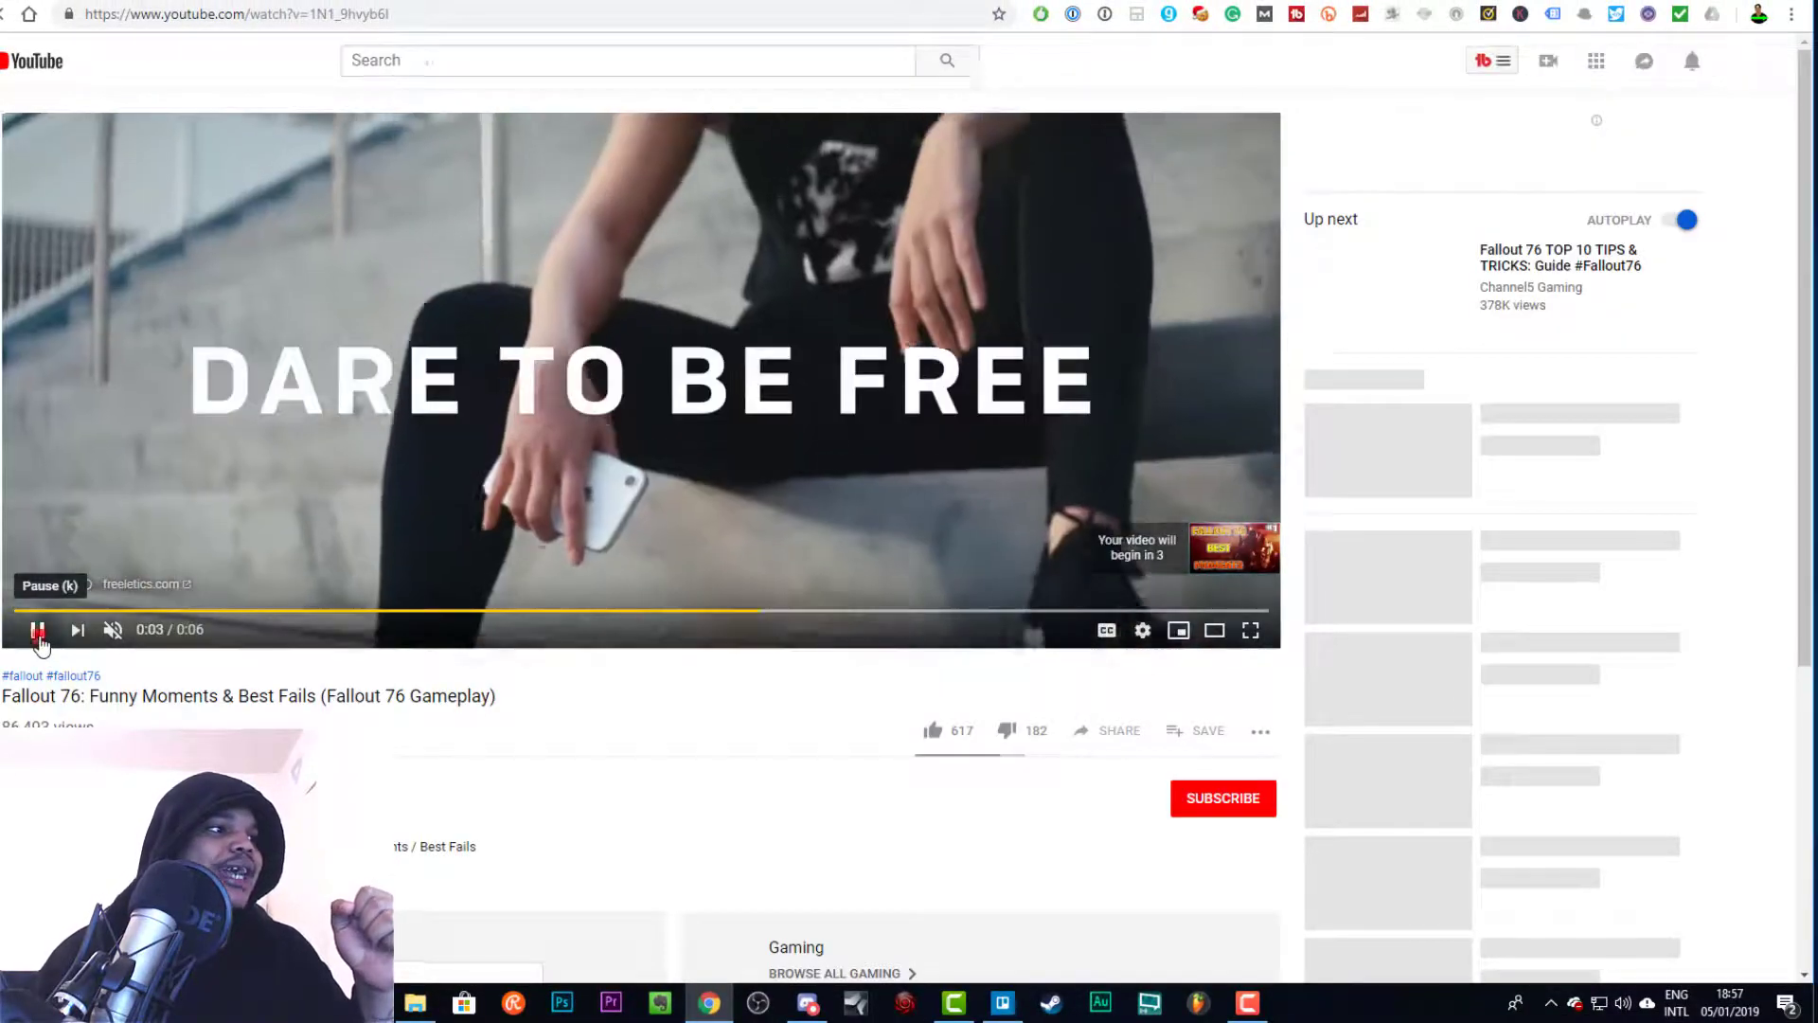
Pause the pre-roll ad and highlight the 'fallout 76 funny moments' tag in the tags panel.
click(37, 633)
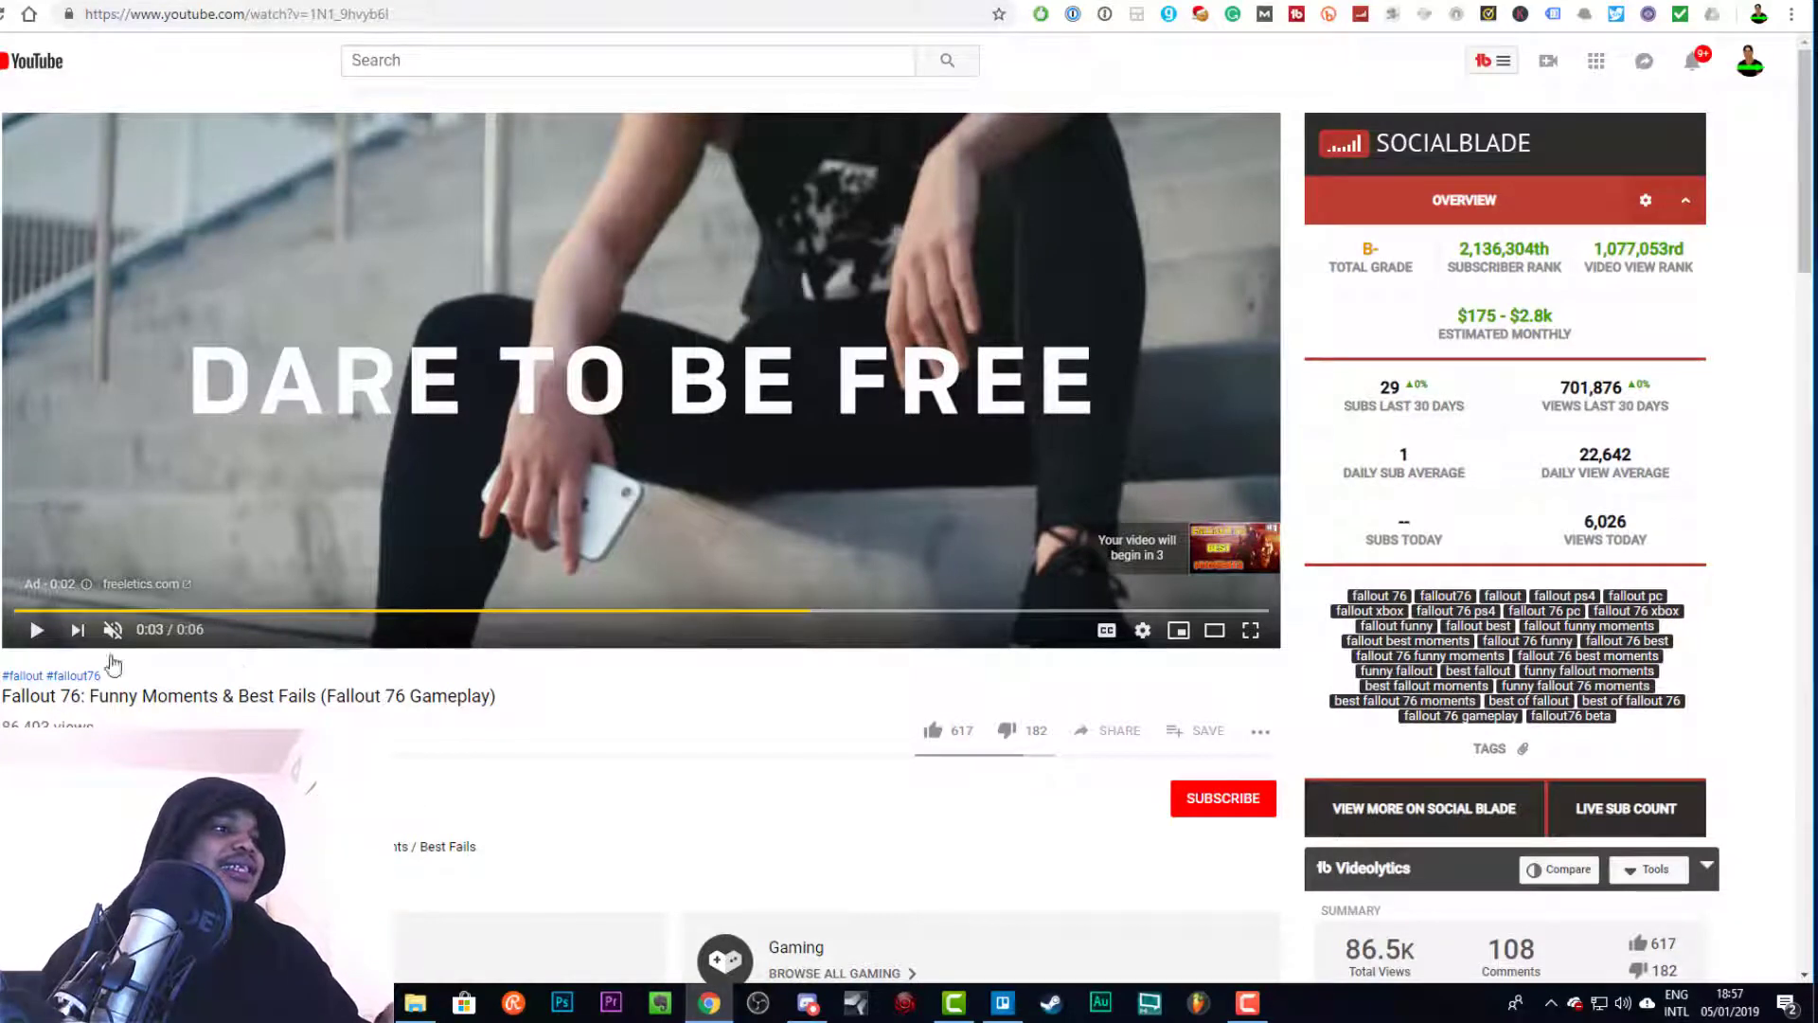
scroll(284, 695, down, 1)
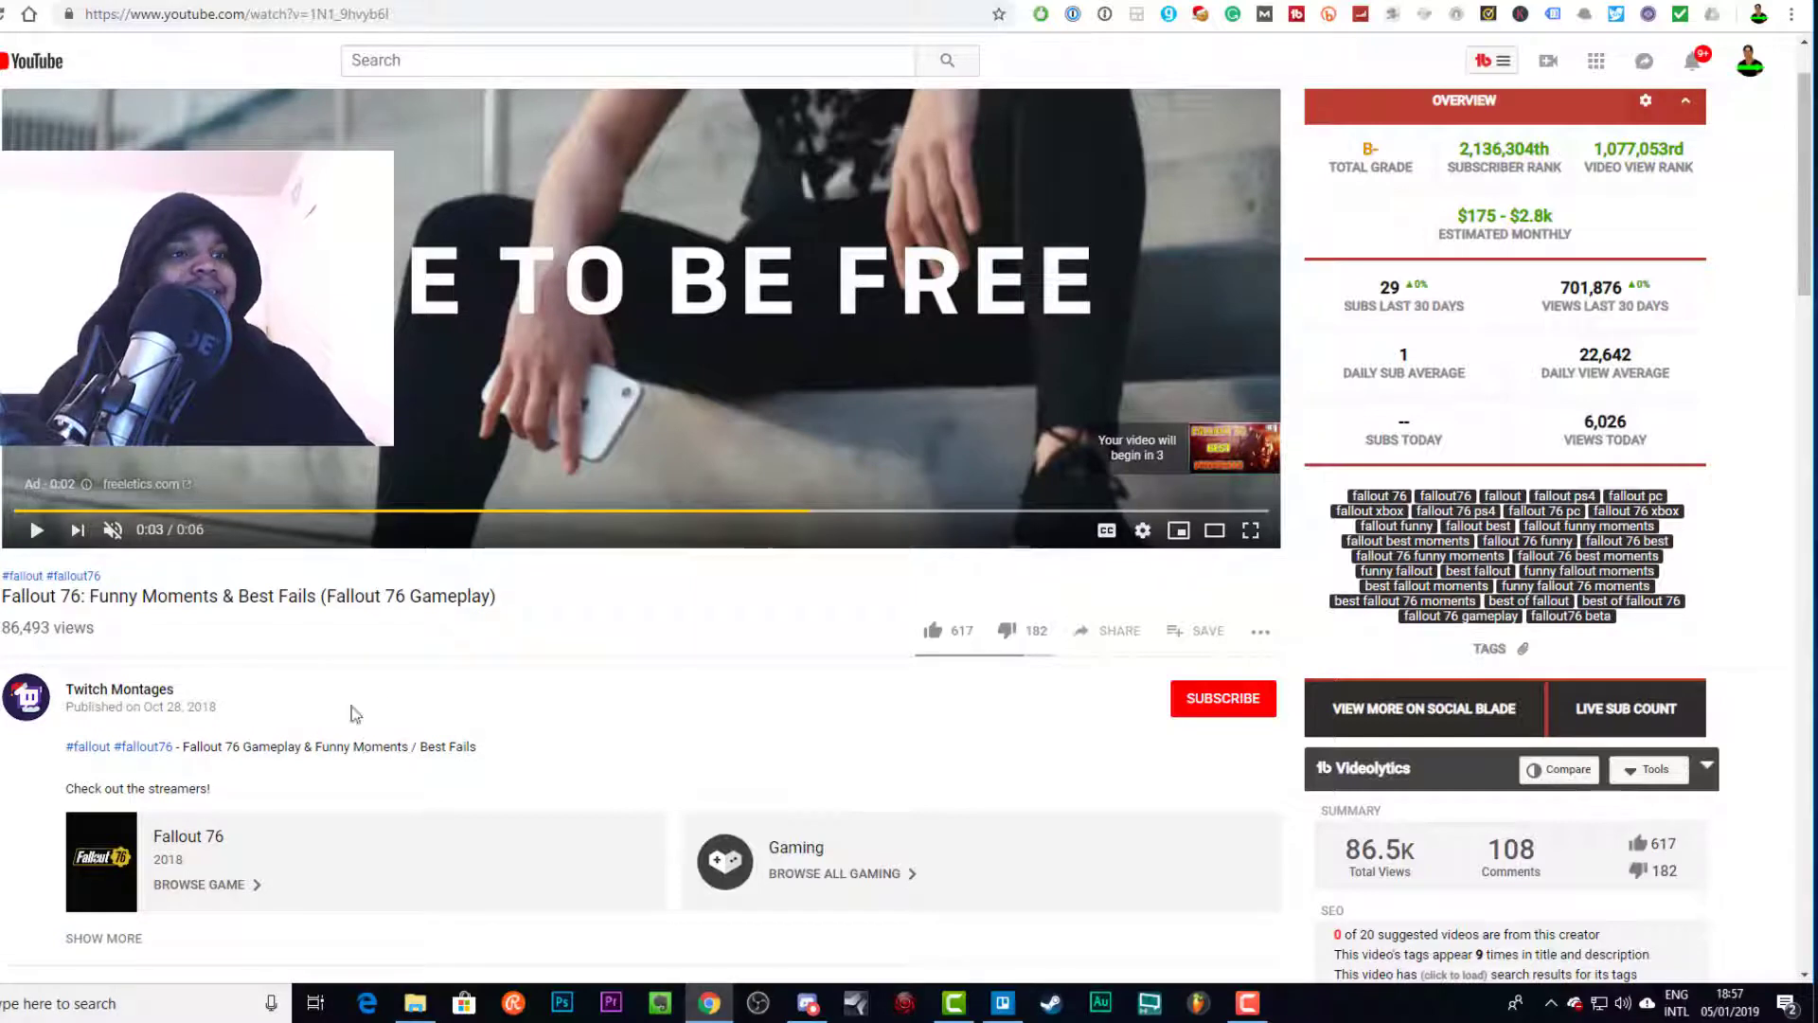
scroll(198, 707, down, 2)
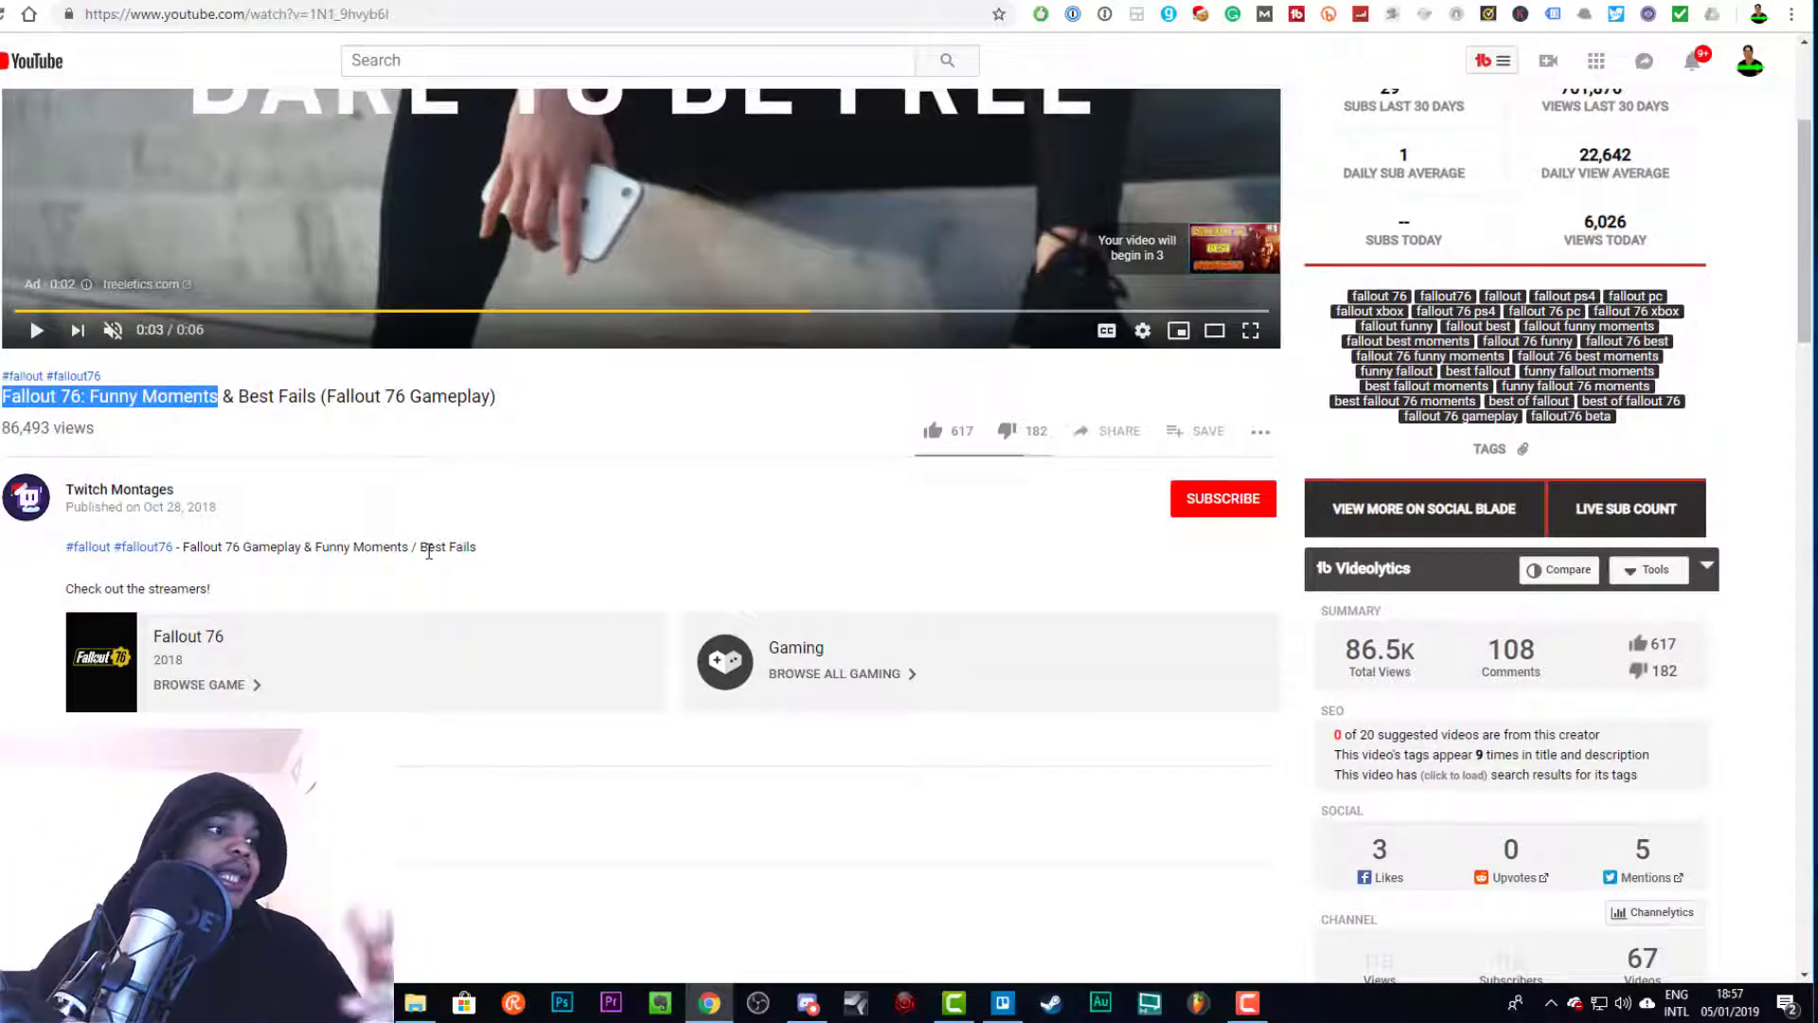
scroll(352, 597, up, 1)
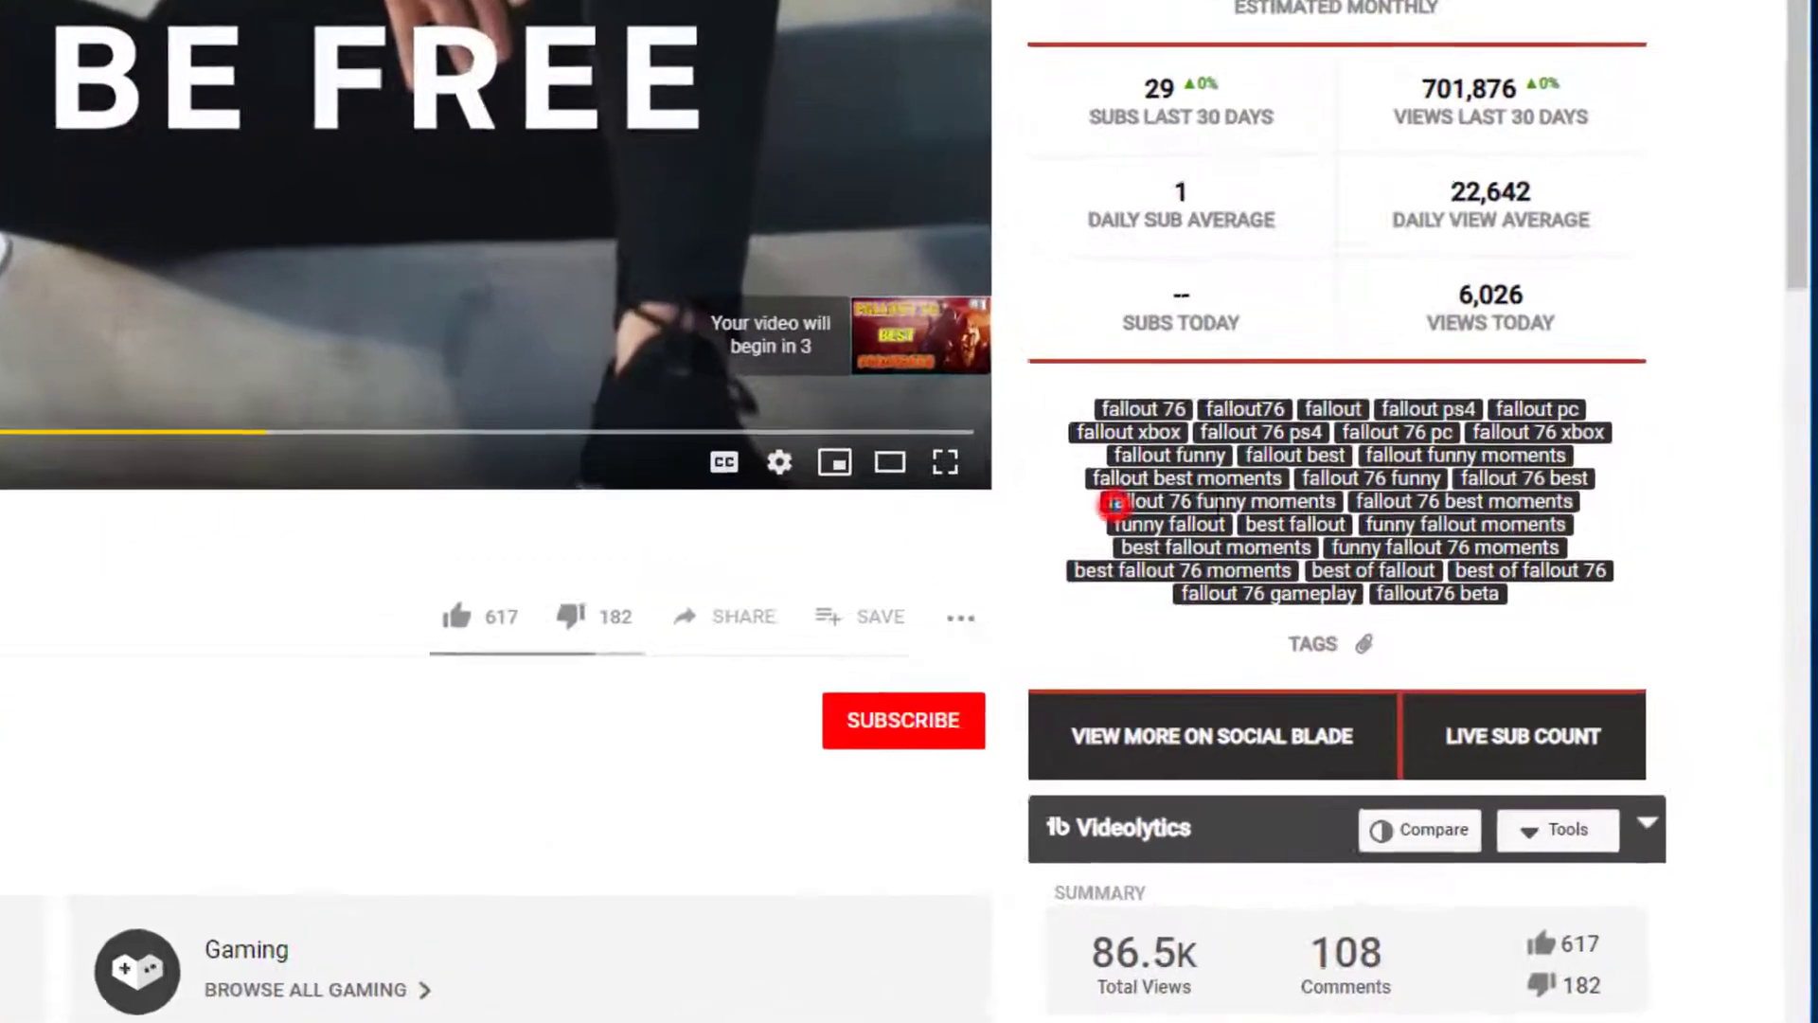
drag(1356, 456, 1504, 455)
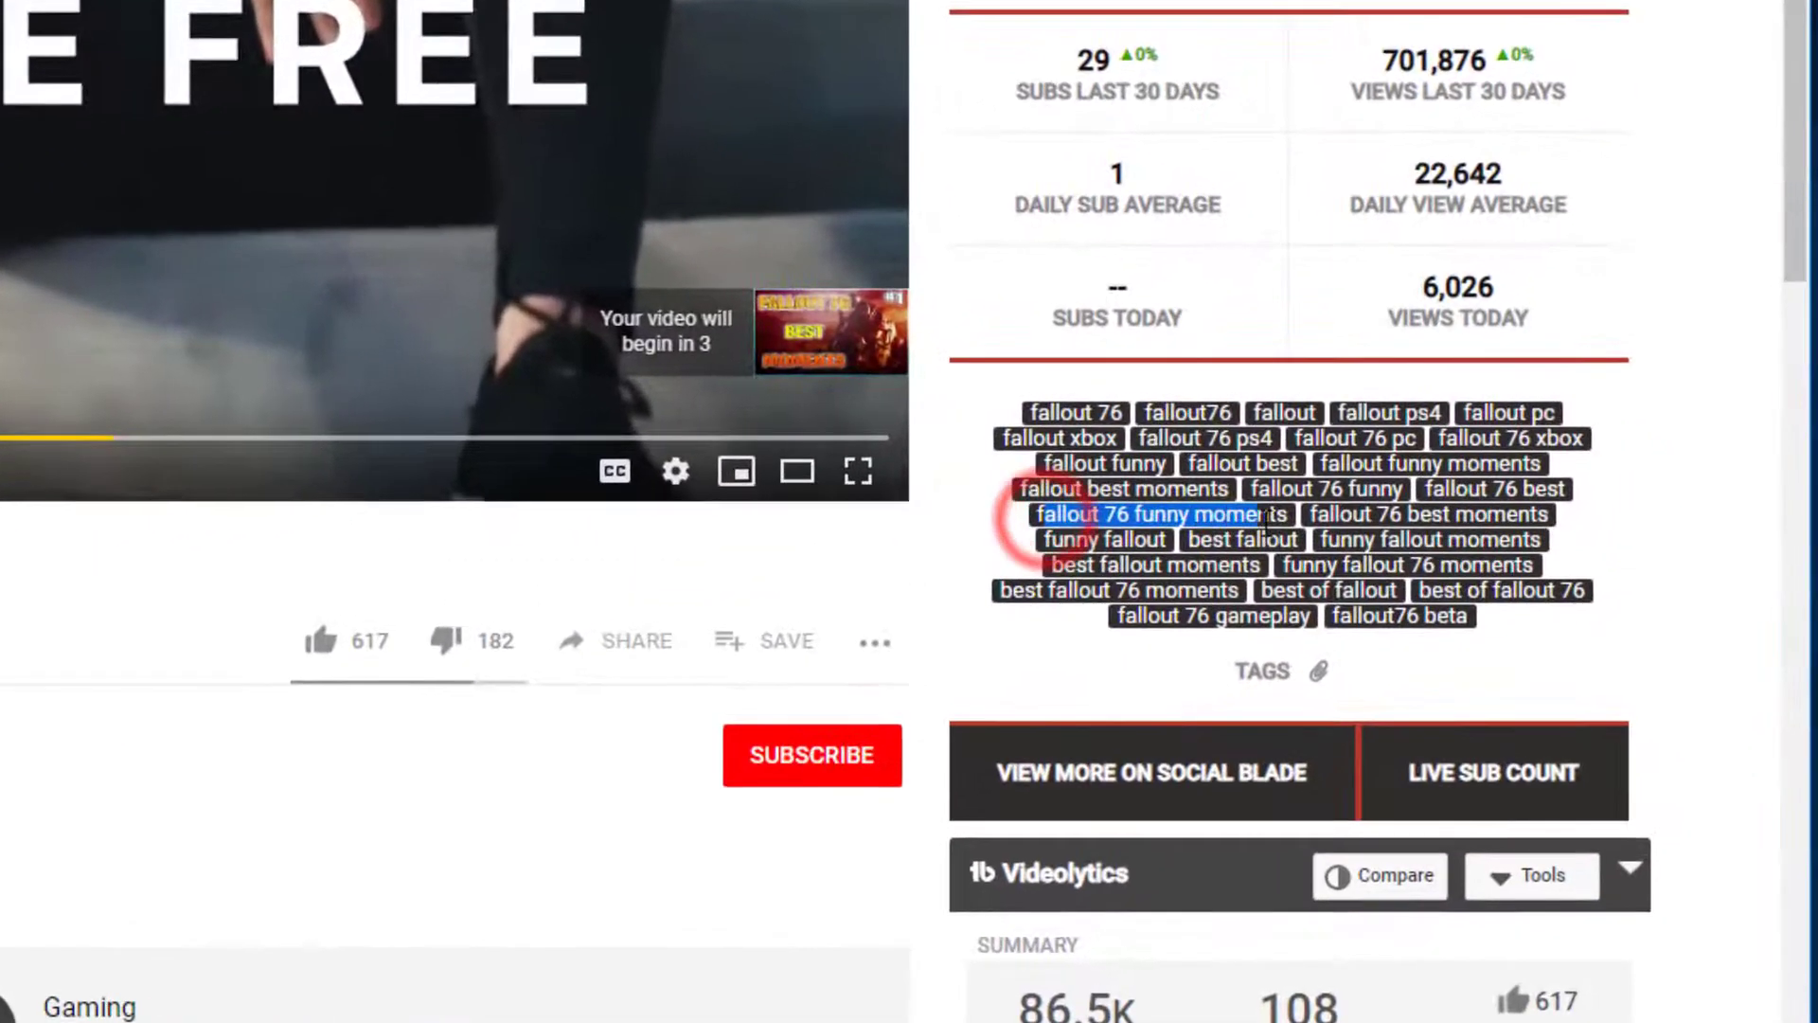
click(1224, 523)
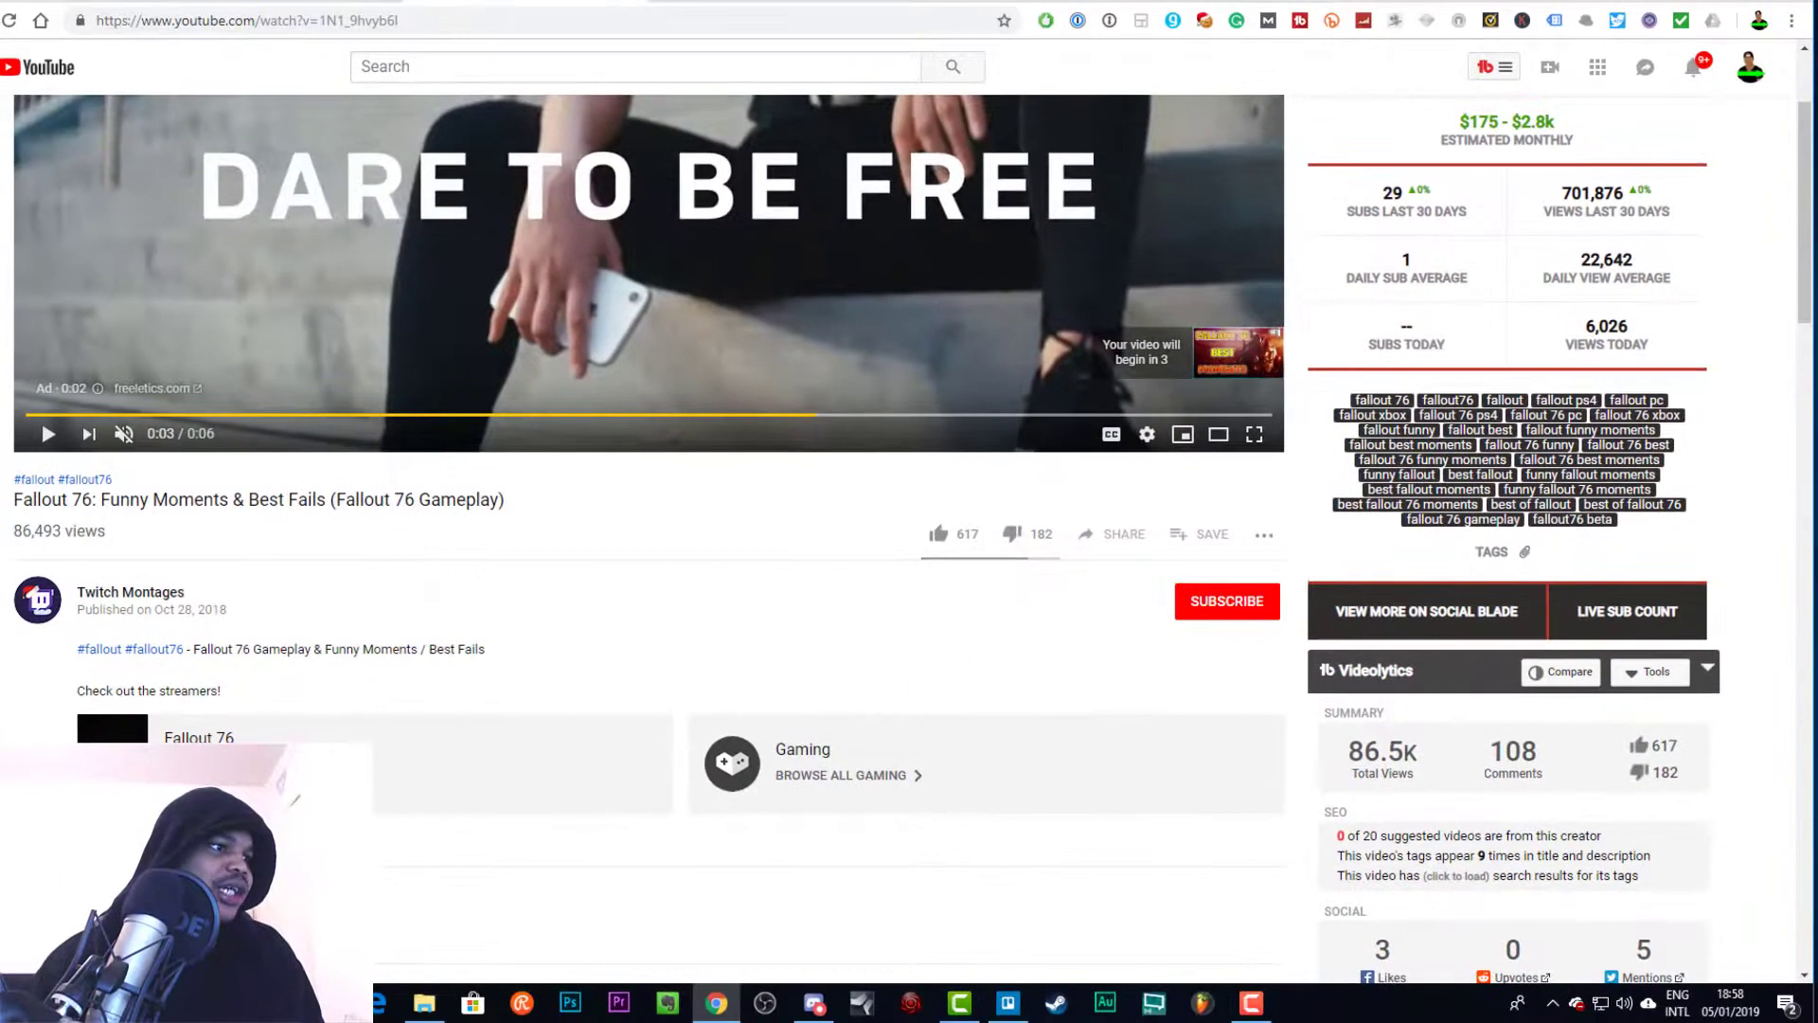
scroll(488, 750, down, 3)
scroll(488, 749, up, 5)
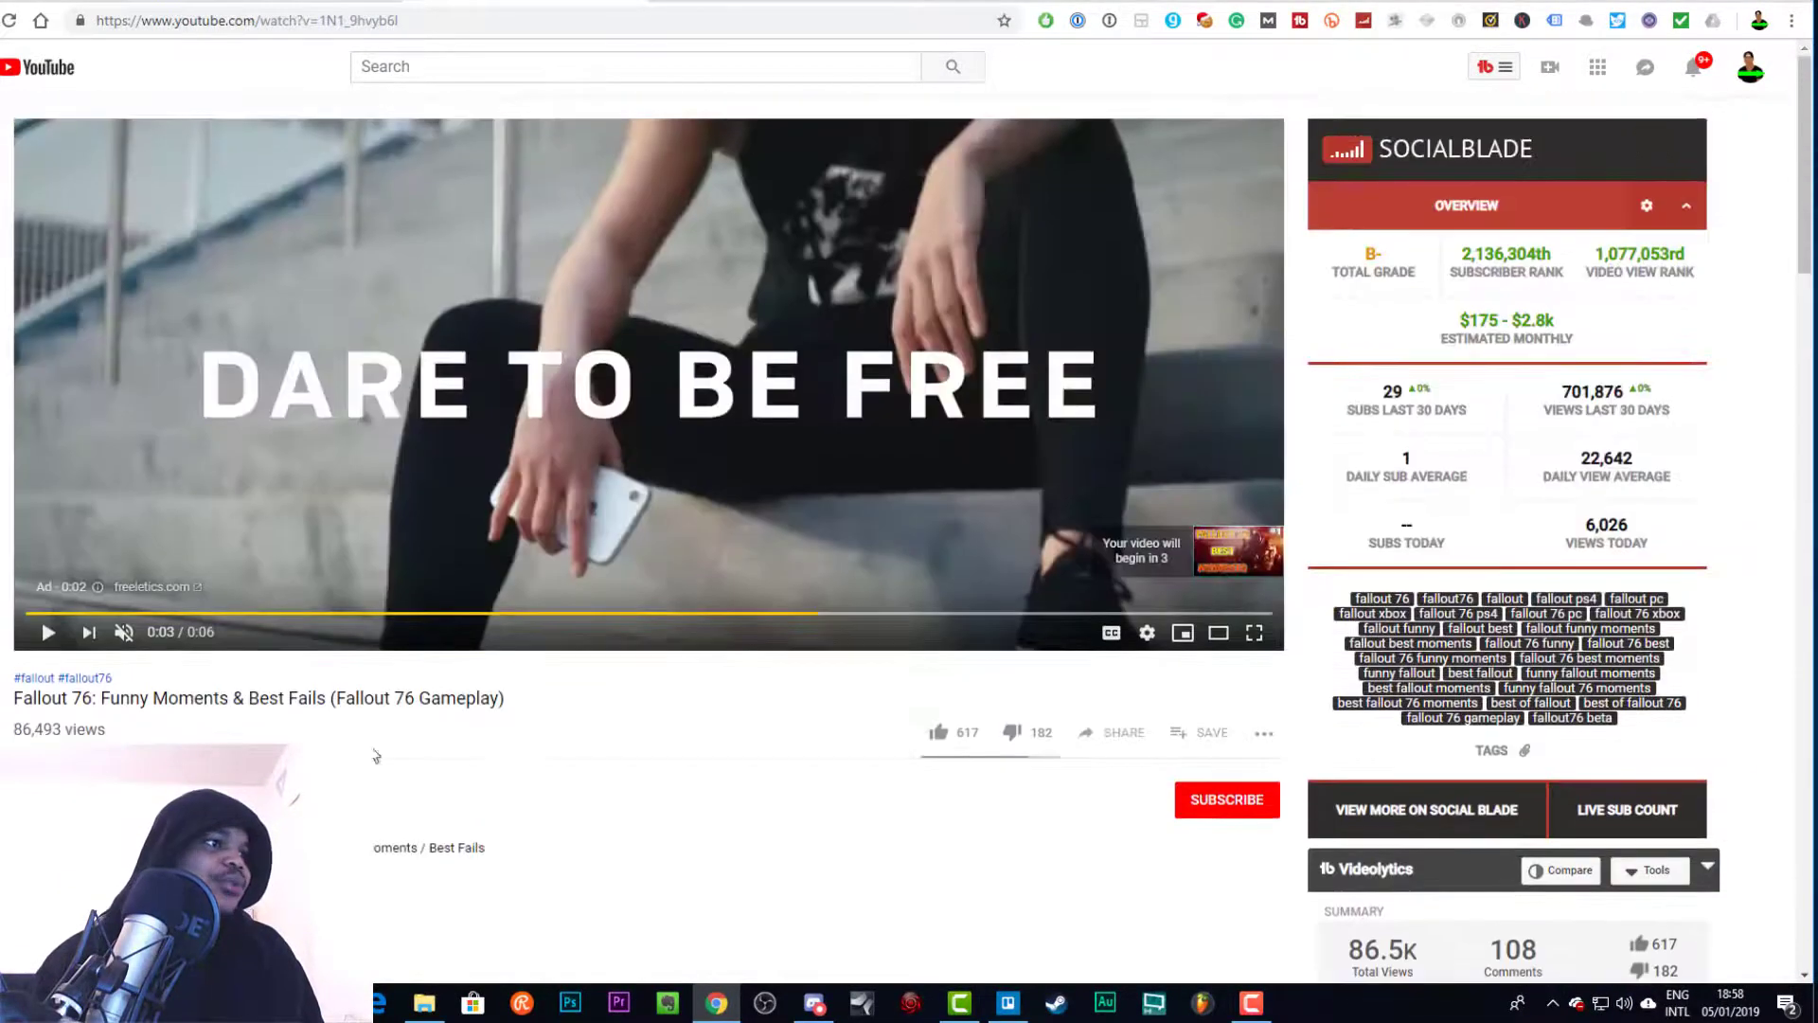
scroll(1131, 811, down, 3)
scroll(925, 791, down, 2)
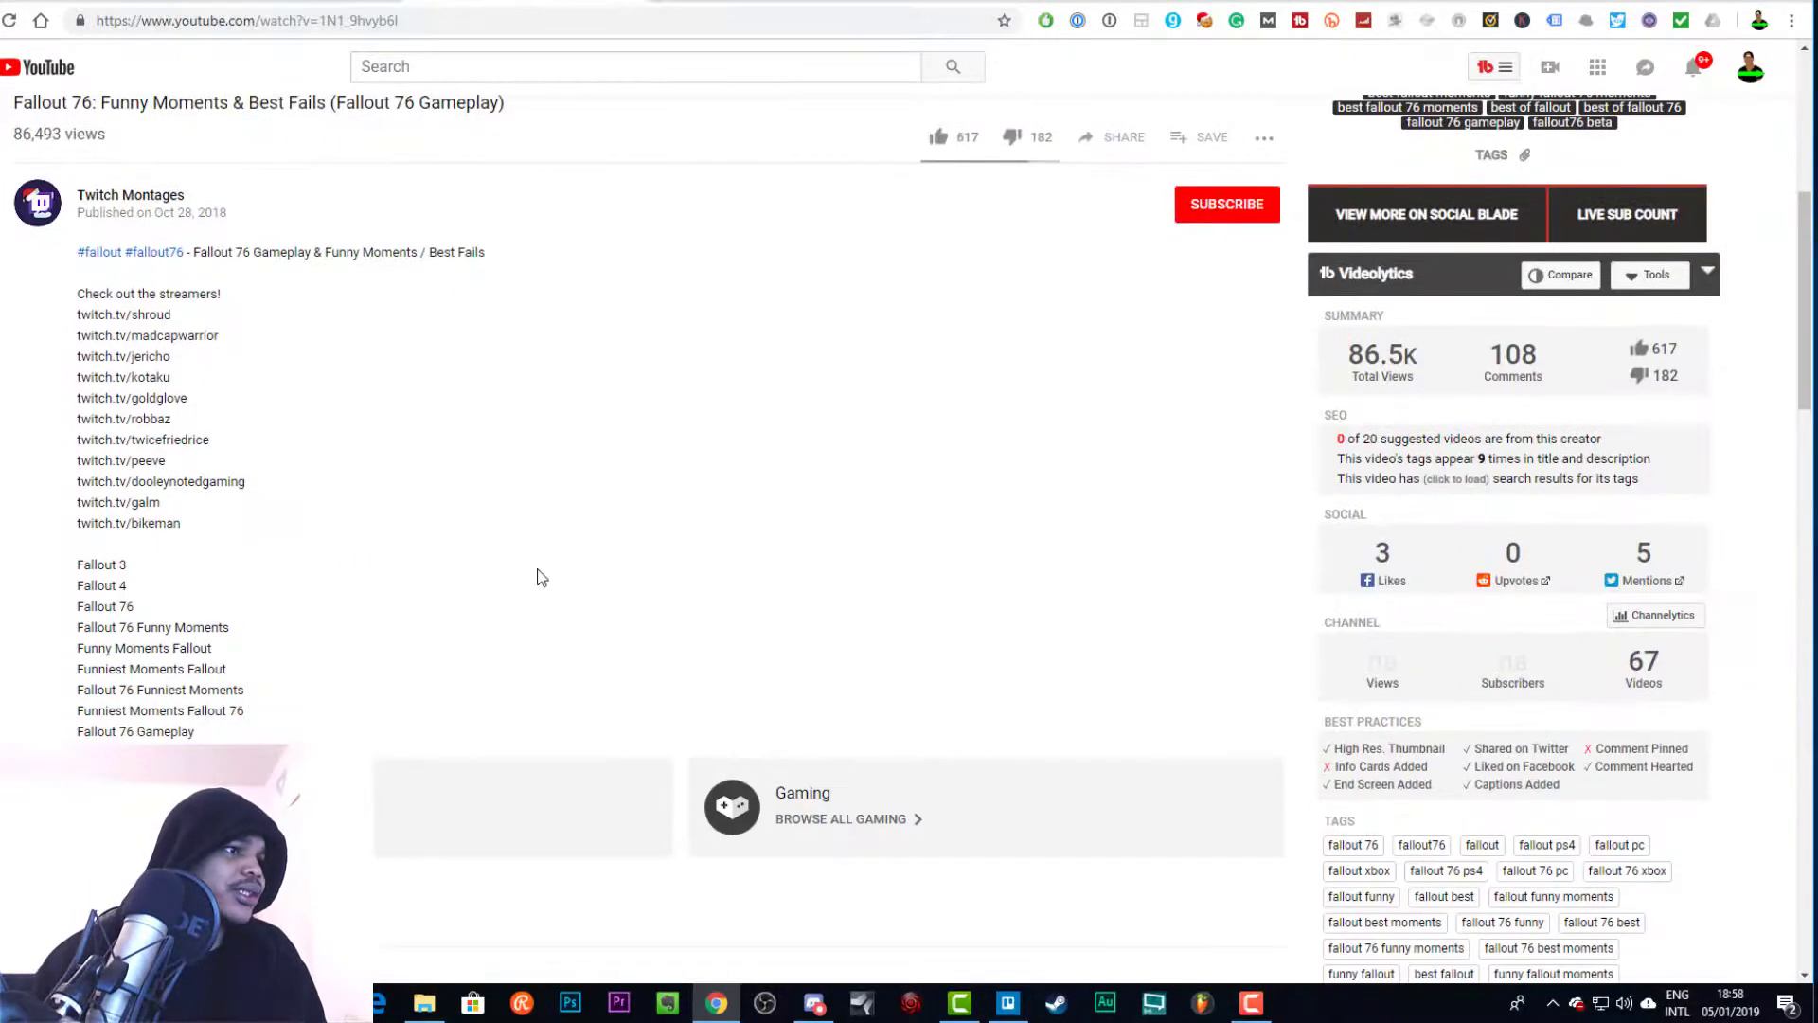
scroll(677, 671, up, 3)
scroll(747, 682, up, 1)
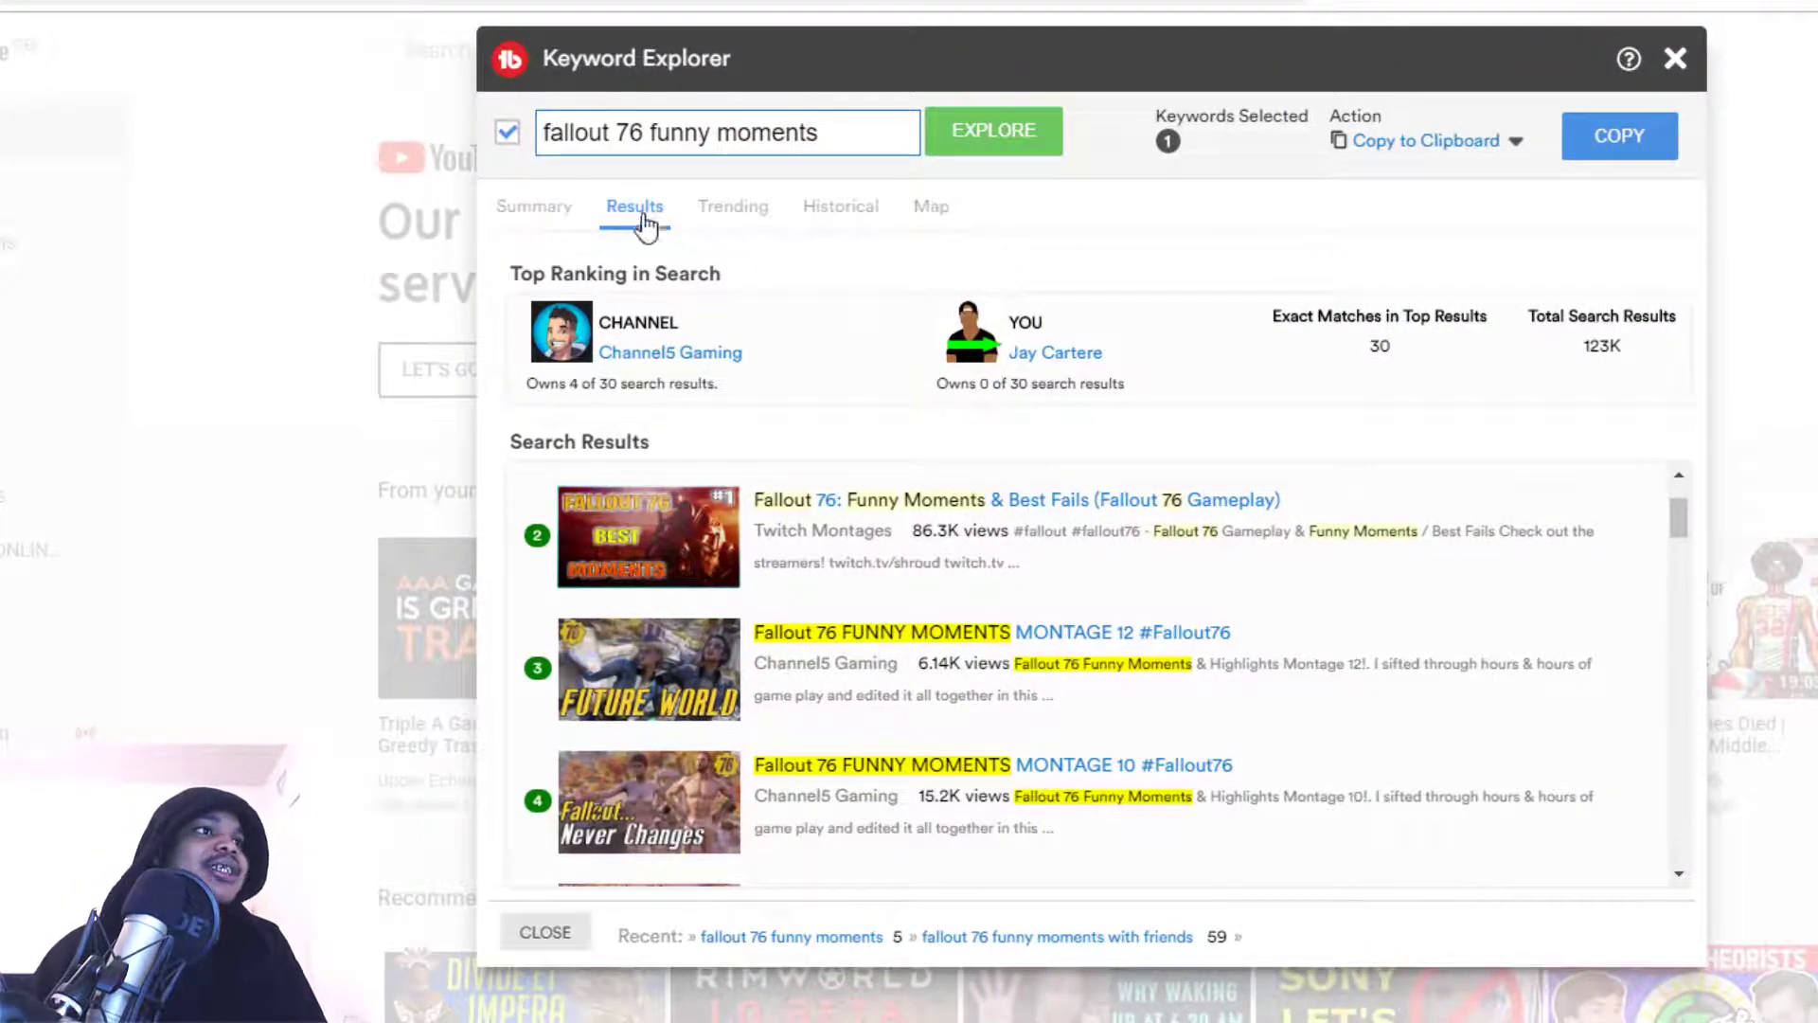
Switch to the Summary tab and select the whole keyword in the search box.
click(539, 201)
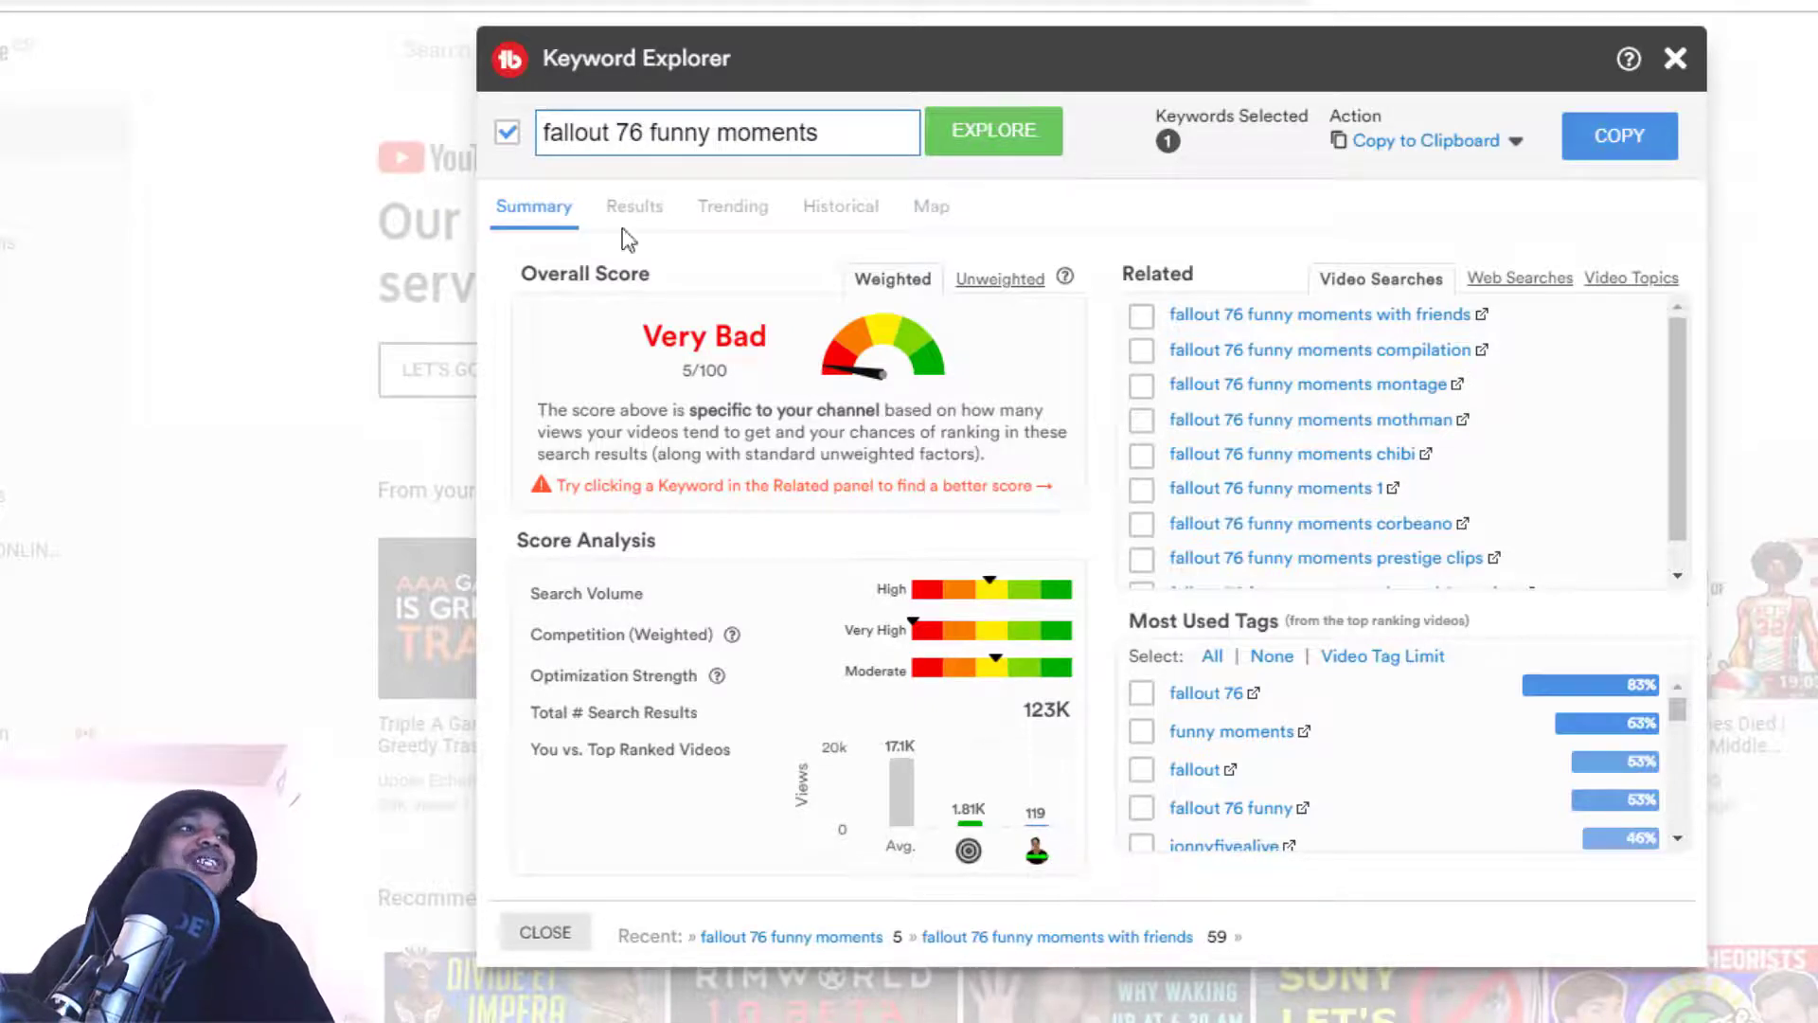
drag(833, 128, 497, 121)
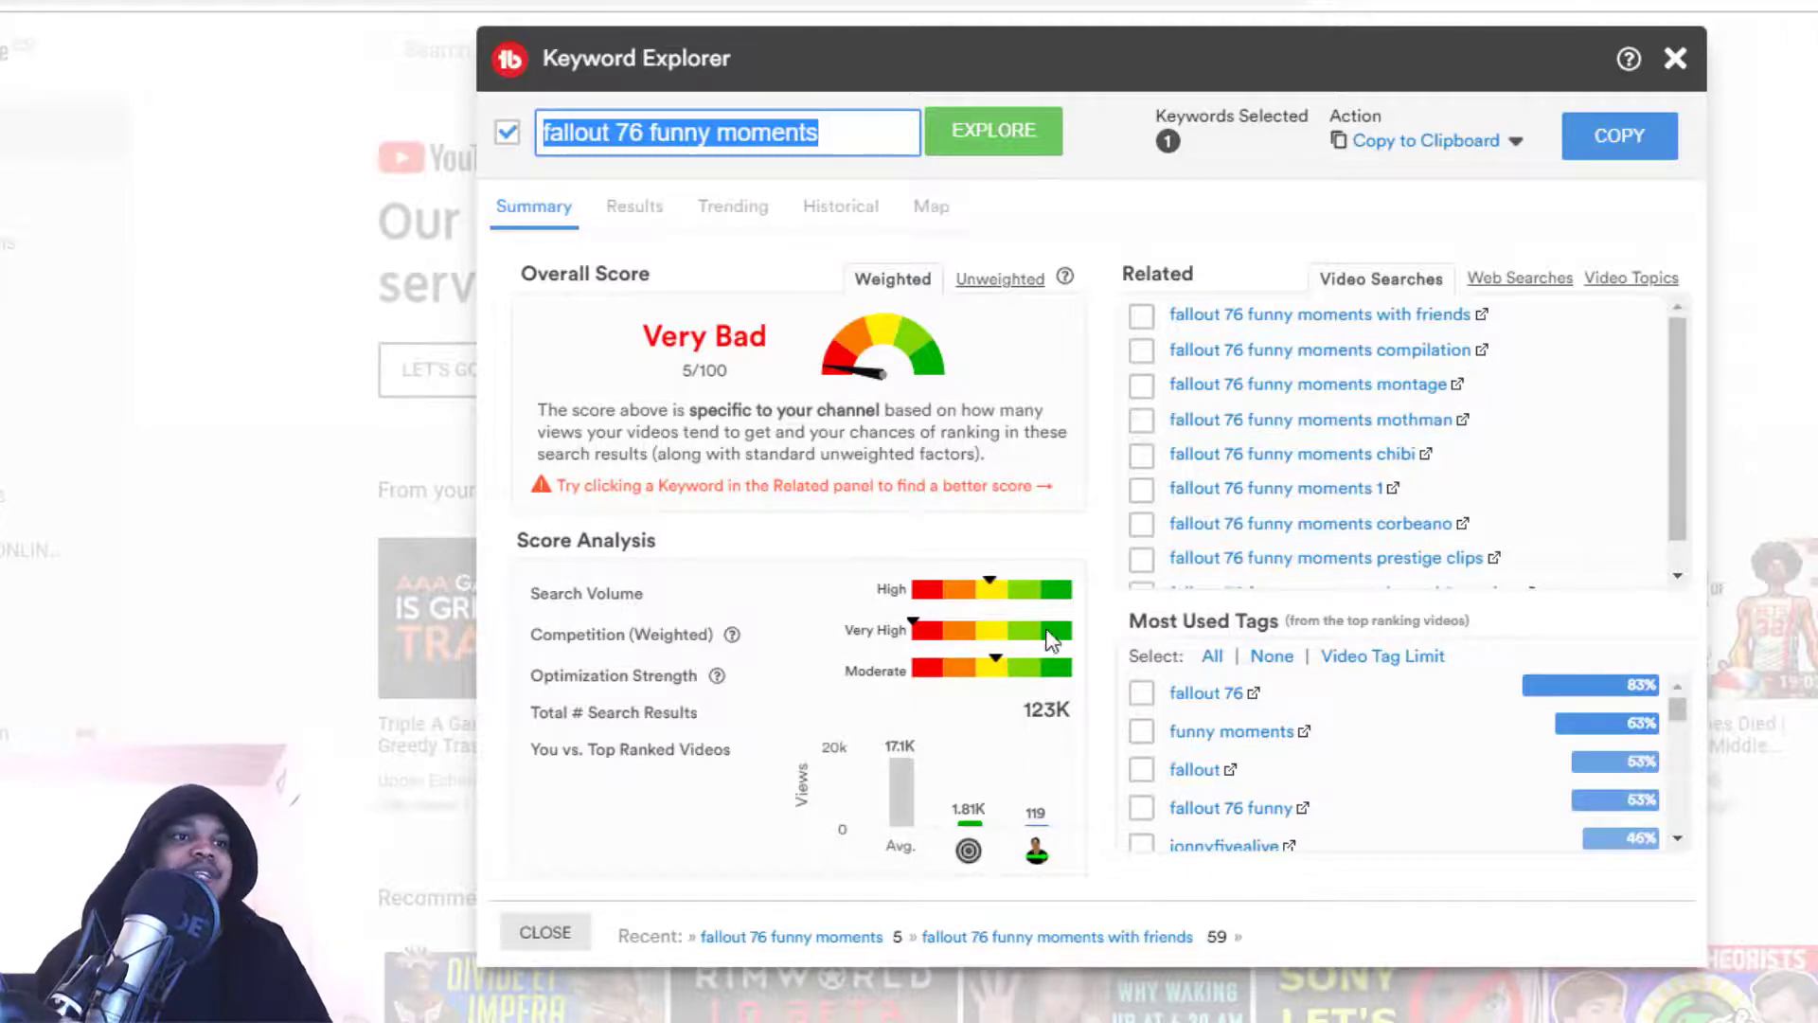
scroll(1501, 723, down, 3)
scroll(1353, 756, down, 2)
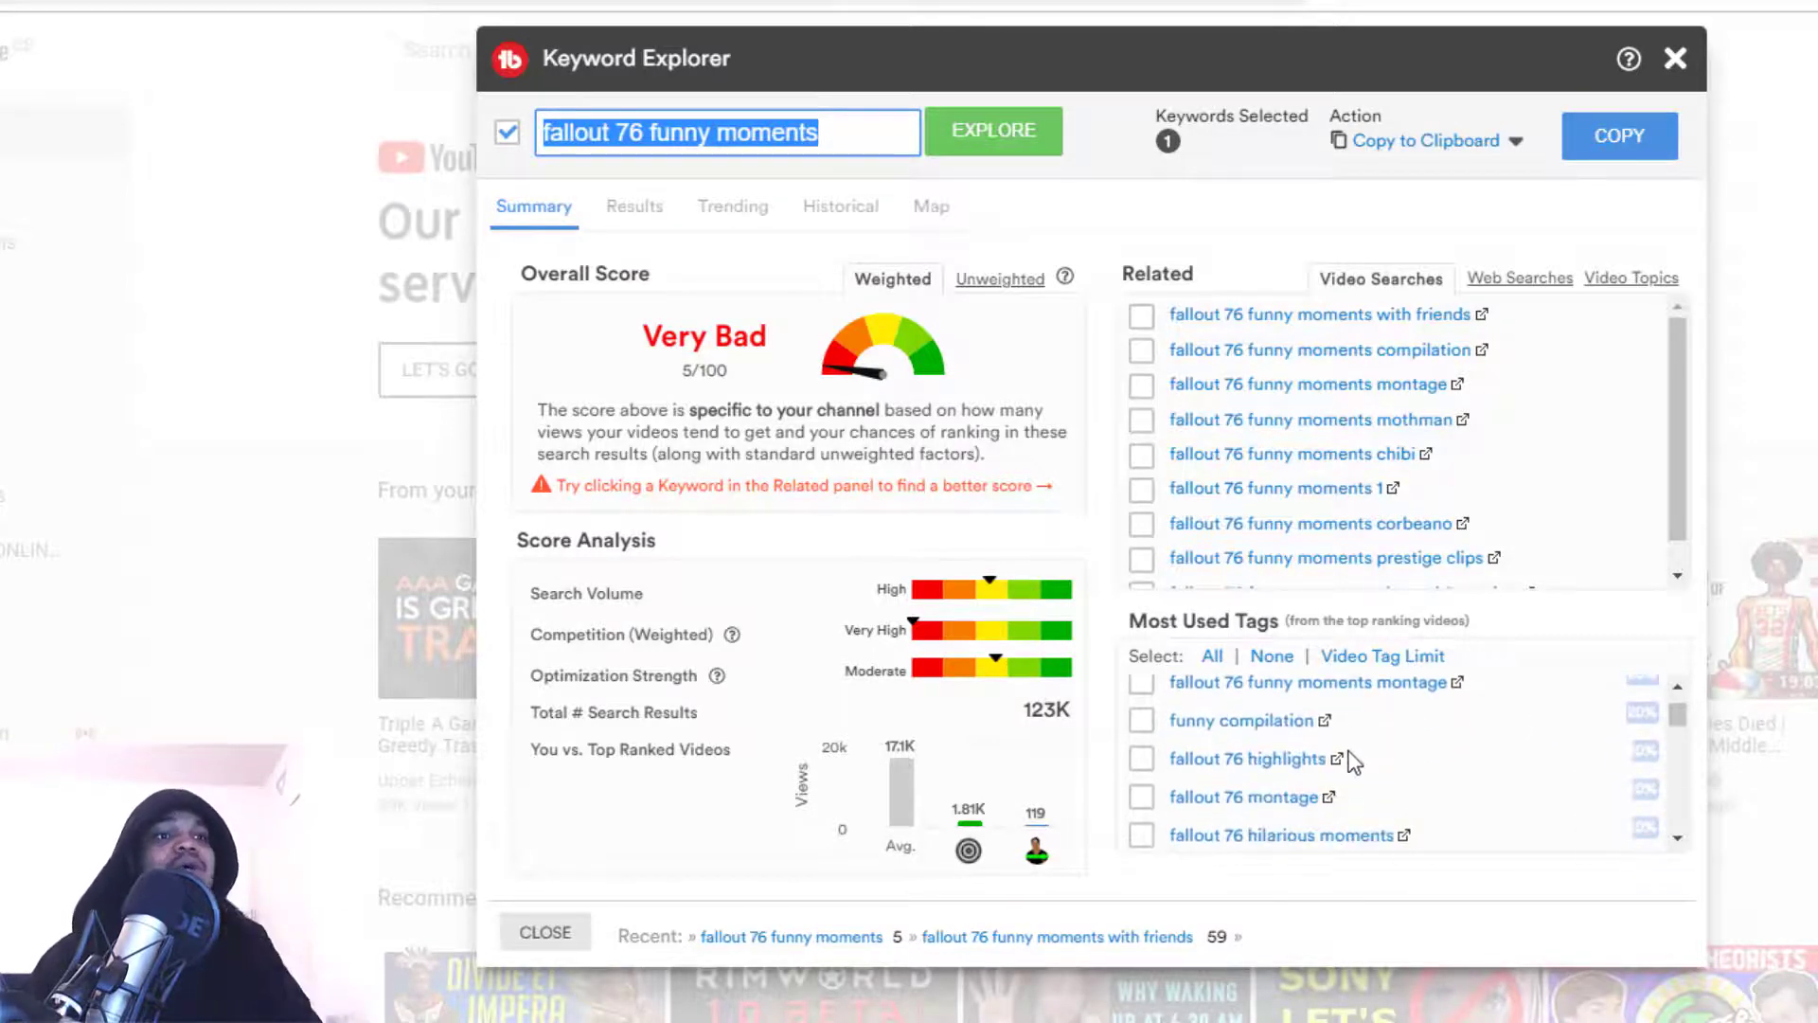
scroll(1347, 761, down, 3)
scroll(1342, 767, up, 3)
scroll(1341, 759, up, 4)
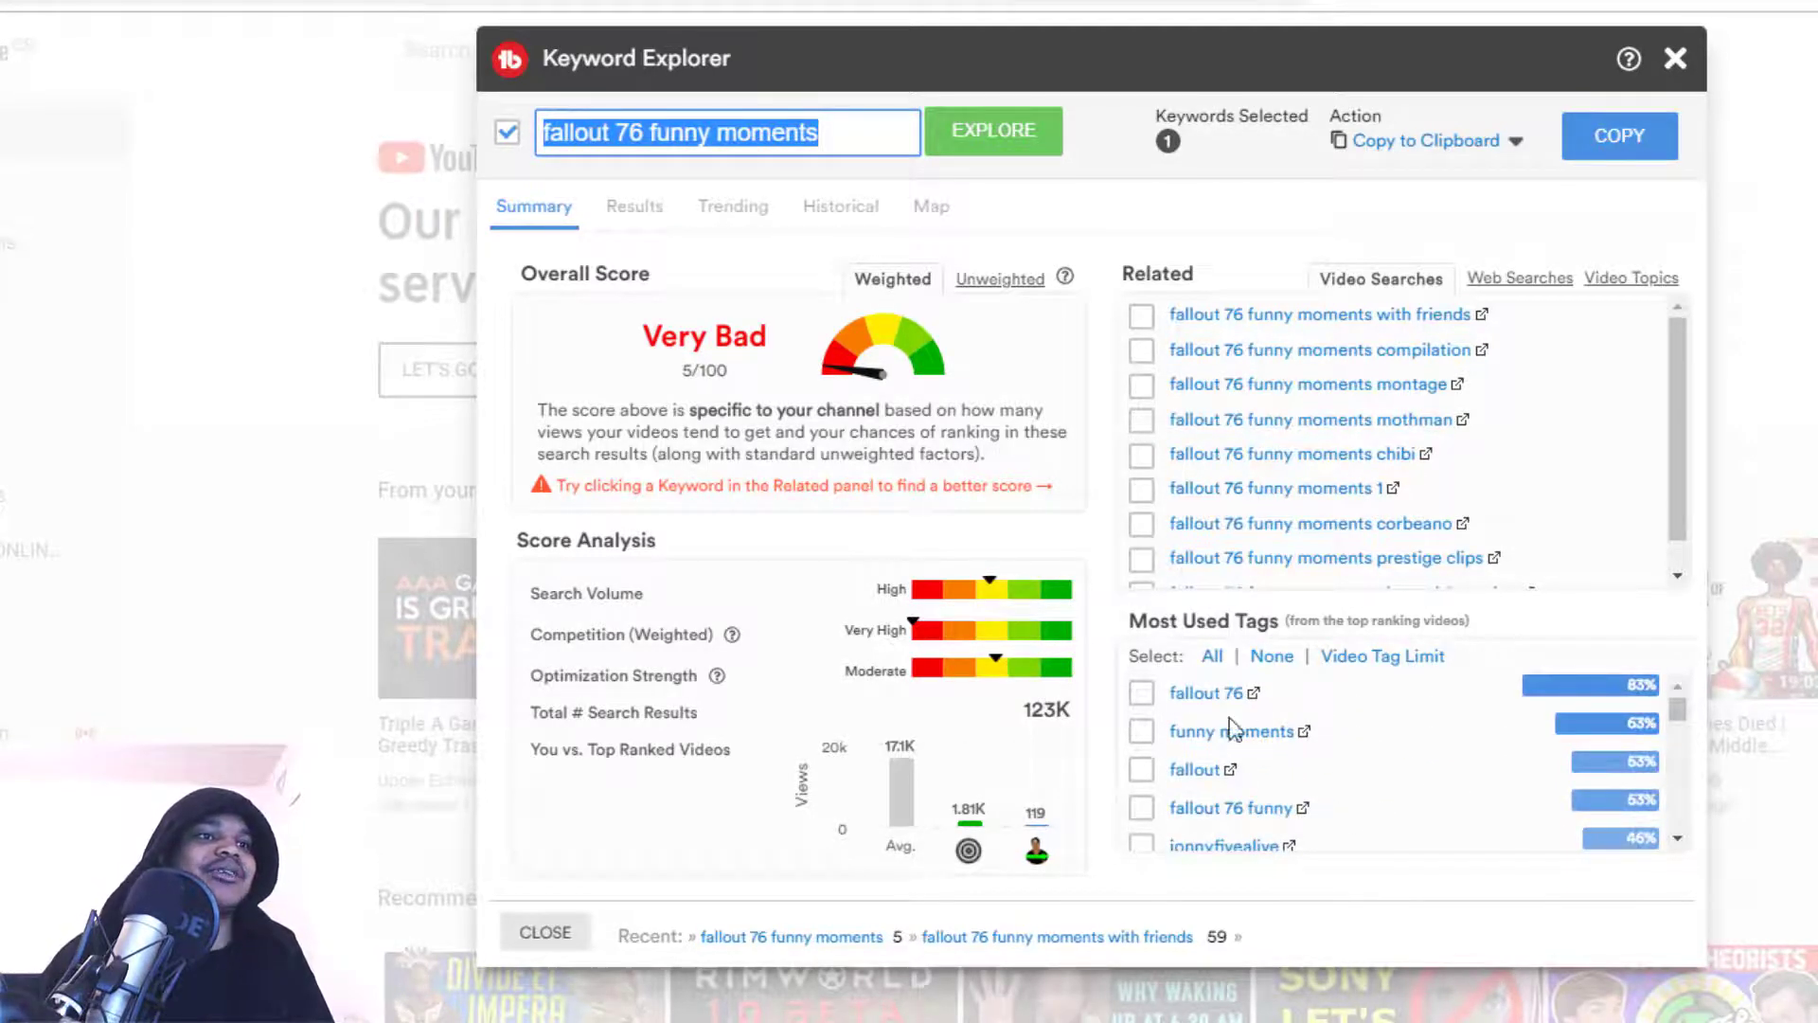
scroll(1322, 733, down, 2)
scroll(1313, 736, up, 2)
scroll(1305, 735, down, 2)
scroll(1332, 731, up, 3)
scroll(1427, 796, down, 3)
scroll(1423, 790, down, 2)
scroll(1423, 791, down, 2)
scroll(1428, 792, up, 2)
scroll(1428, 793, up, 3)
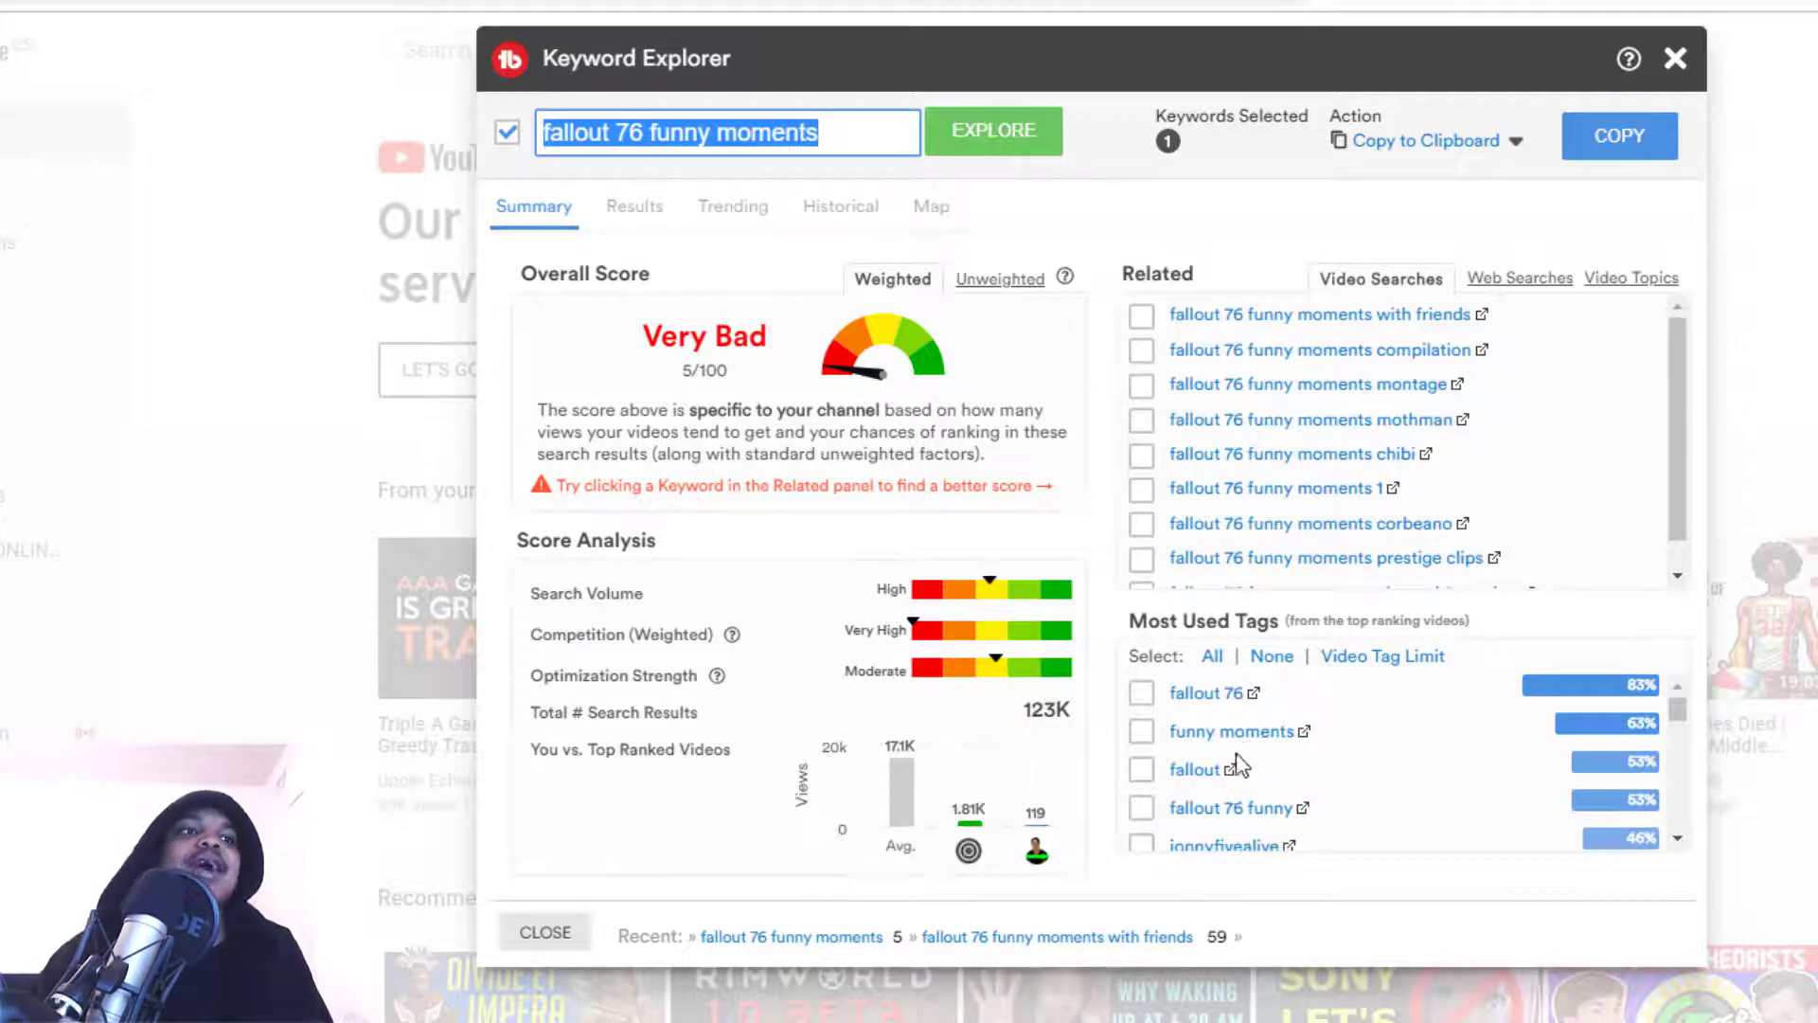
scroll(1454, 763, down, 3)
scroll(1449, 768, up, 3)
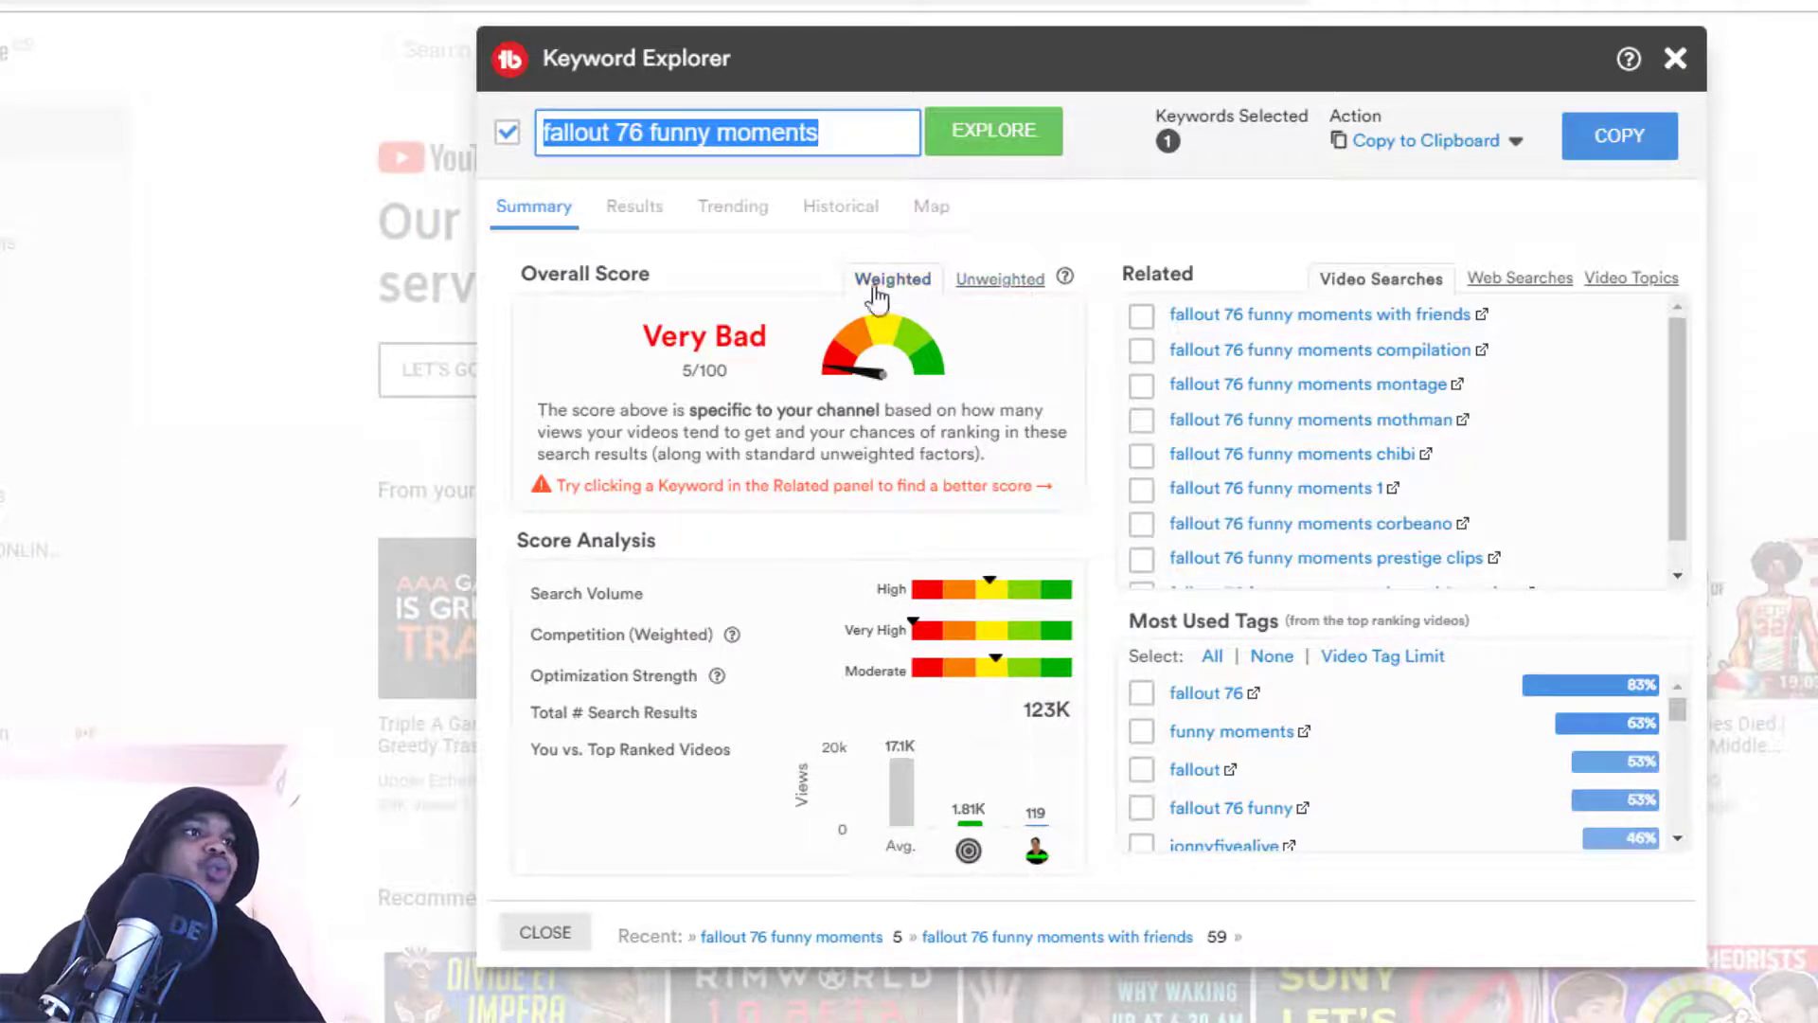
Switch the Overall Score to Unweighted, which reads Poor, 14/100.
click(1012, 282)
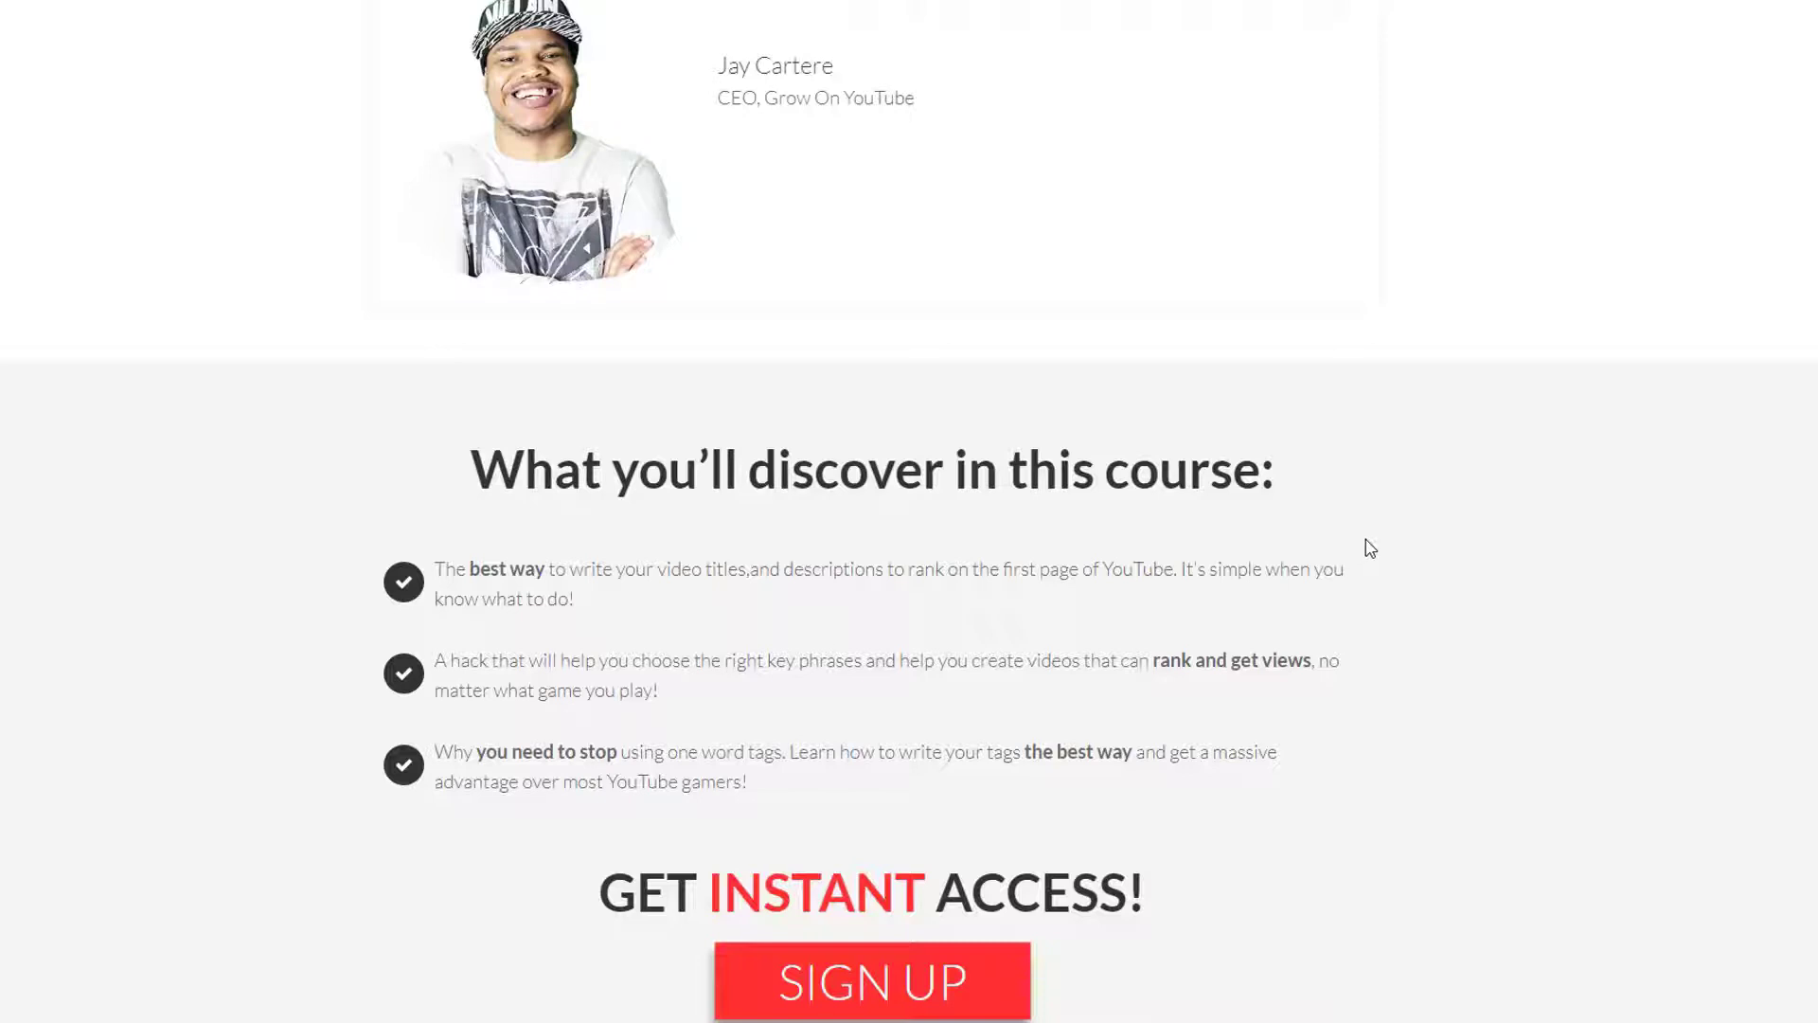
scroll(1365, 539, up, 2)
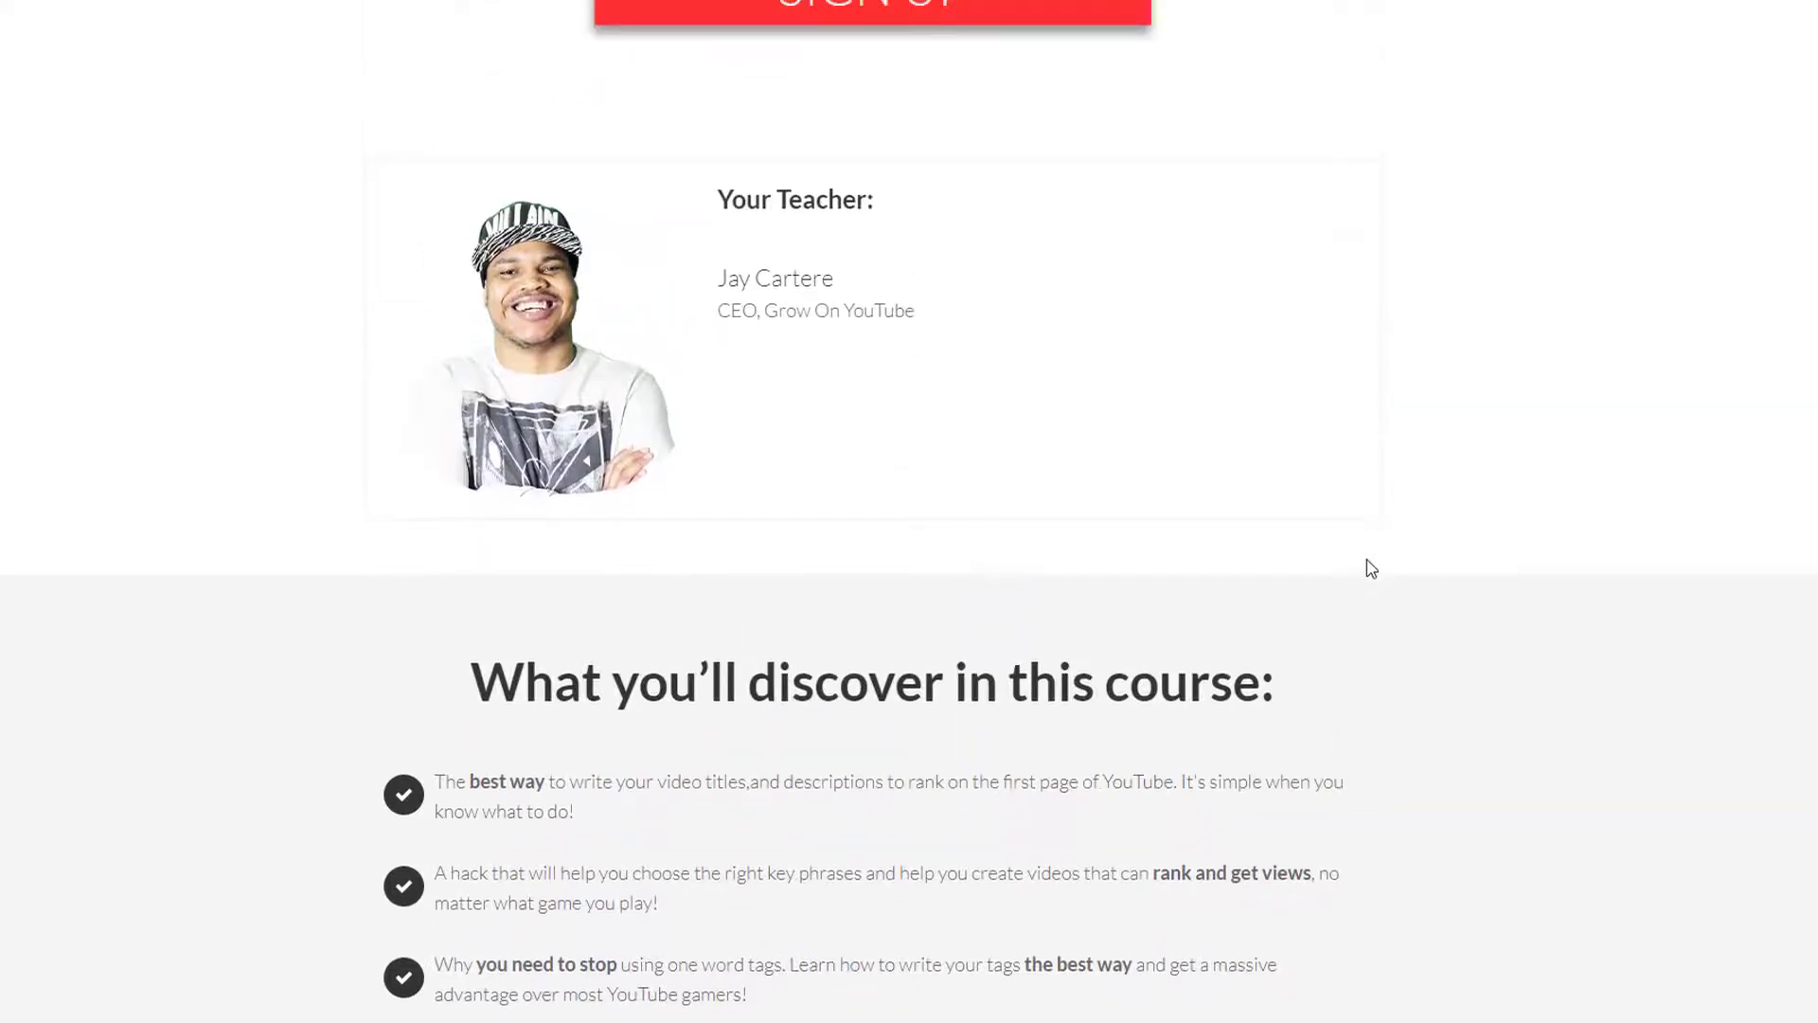